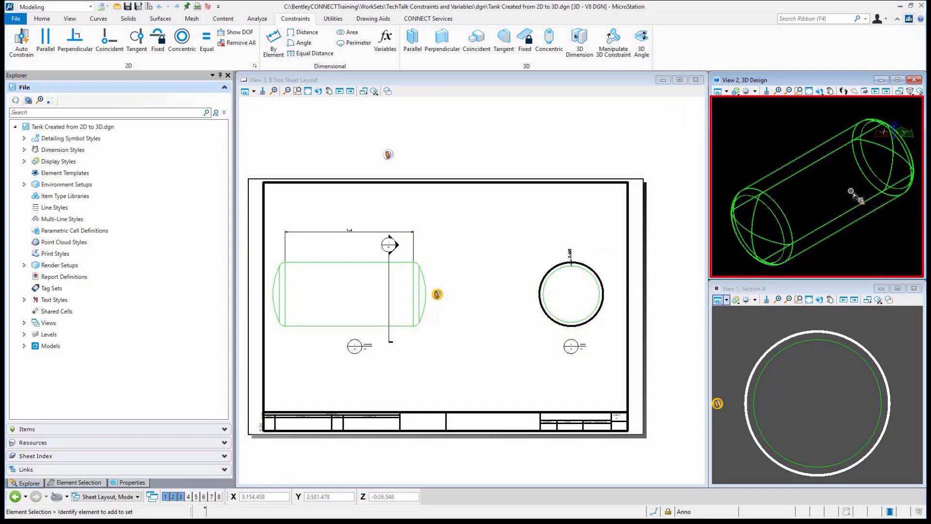
- Examine the section callout and wall thickness dimension on the sheet layout, and return to the whole sheet
{"action": "scroll", "coordinate": [347, 255], "scroll_direction": "up", "scroll_amount": 5}
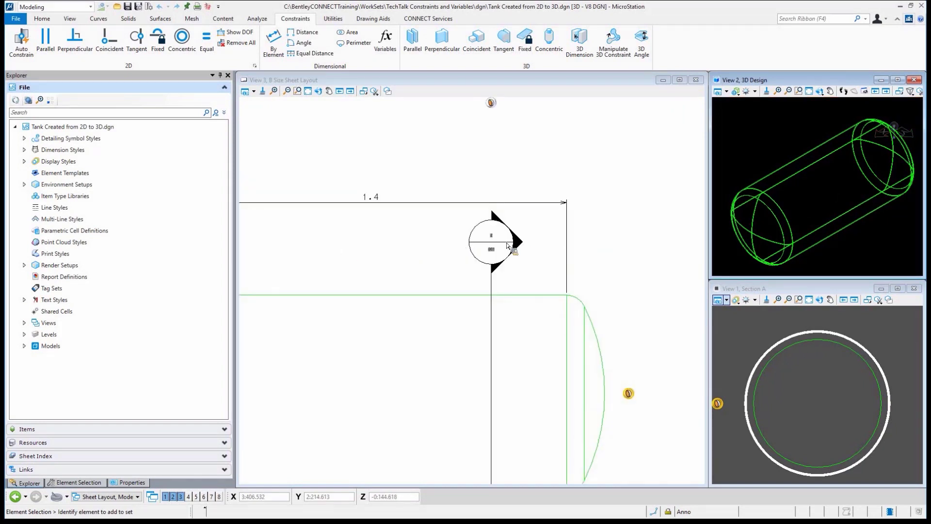
{"action": "scroll", "coordinate": [380, 207], "scroll_direction": "down", "scroll_amount": 10}
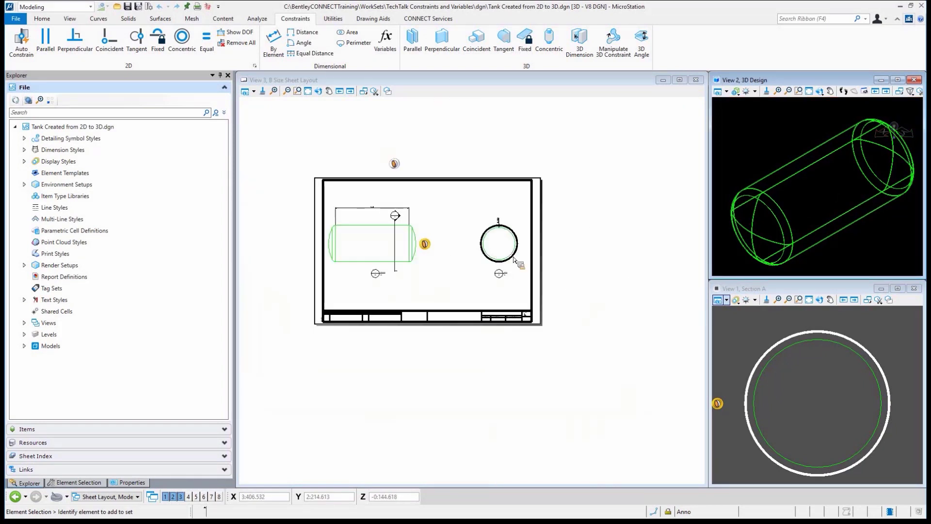
{"action": "scroll", "coordinate": [494, 209], "scroll_direction": "up", "scroll_amount": 7}
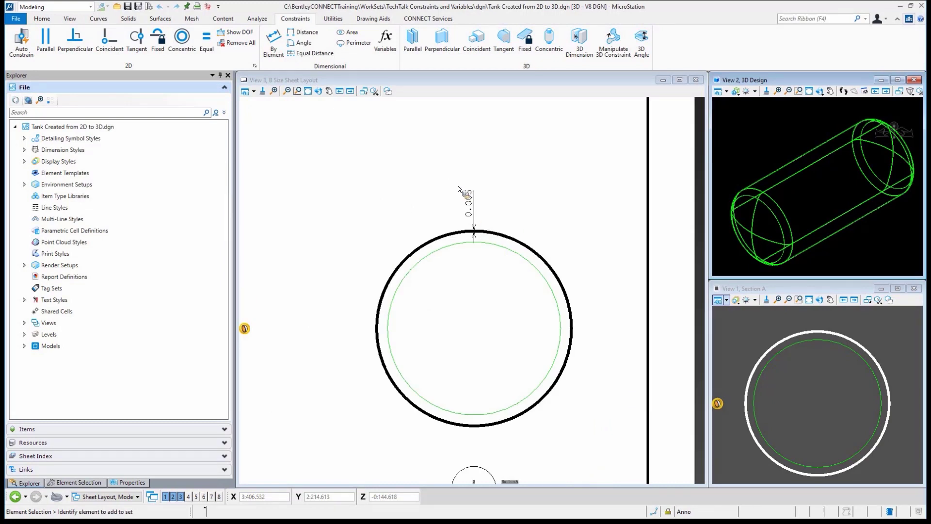
{"action": "scroll", "coordinate": [461, 192], "scroll_direction": "down", "scroll_amount": 6}
{"action": "left_click", "coordinate": [308, 91]}
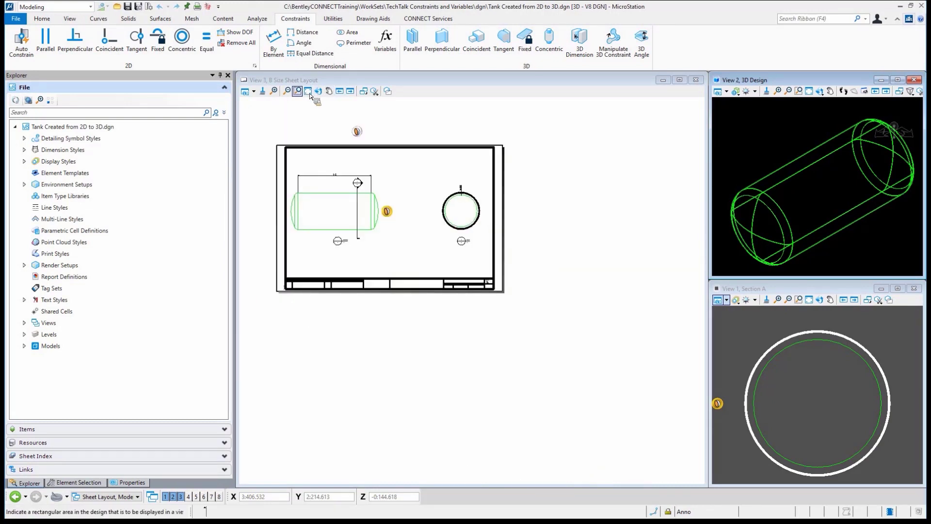
- Rotate the 3D Design view to Top, select the tank solid and show its properties
{"action": "left_click", "coordinate": [751, 129]}
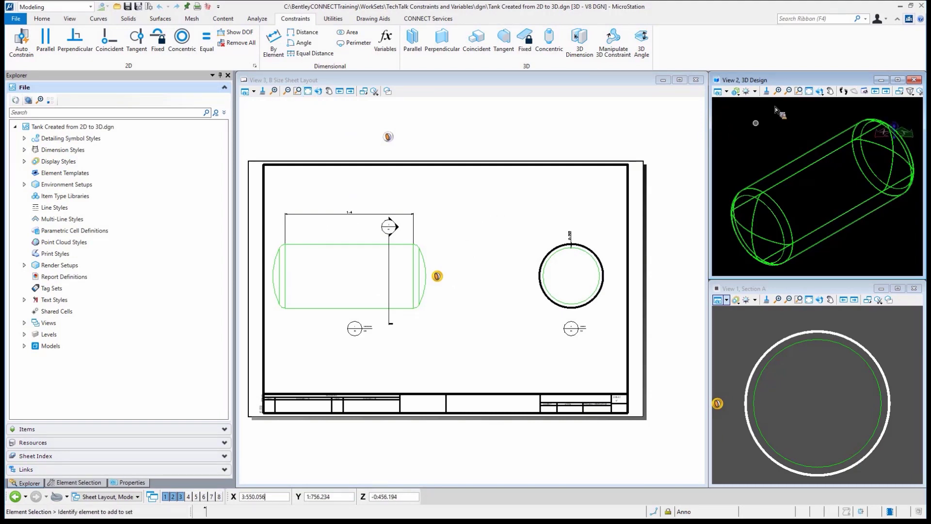
{"action": "left_click", "coordinate": [818, 92]}
{"action": "left_click_drag", "start_coordinate": [818, 92], "coordinate": [835, 118]}
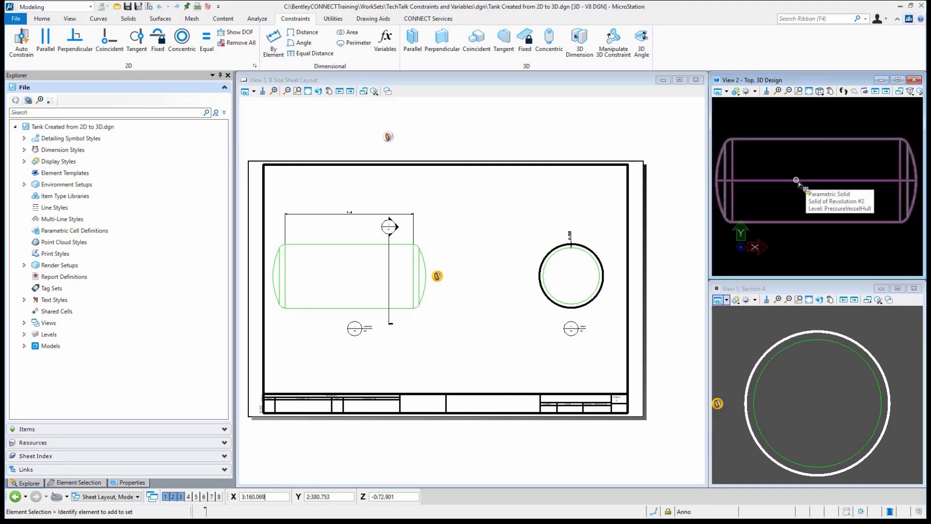
{"action": "left_click", "coordinate": [774, 140]}
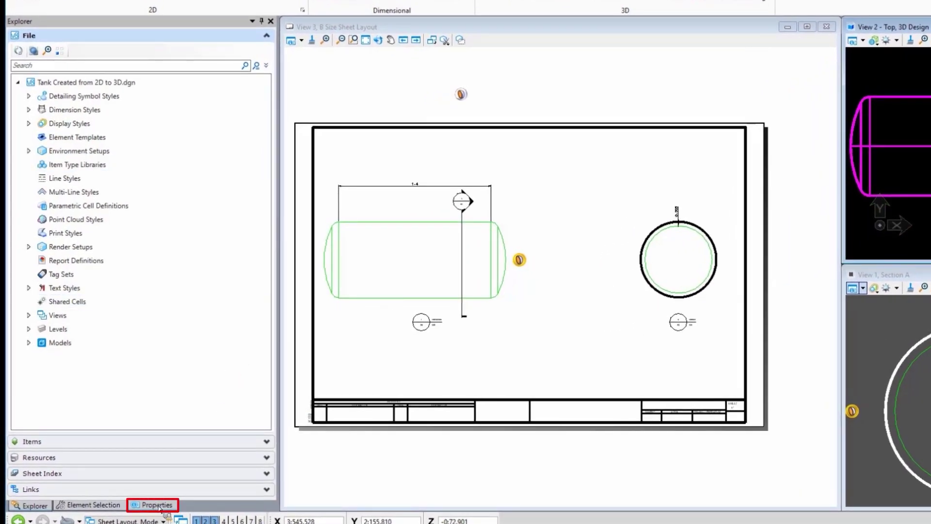
{"action": "left_click", "coordinate": [159, 506]}
{"action": "left_click", "coordinate": [34, 77]}
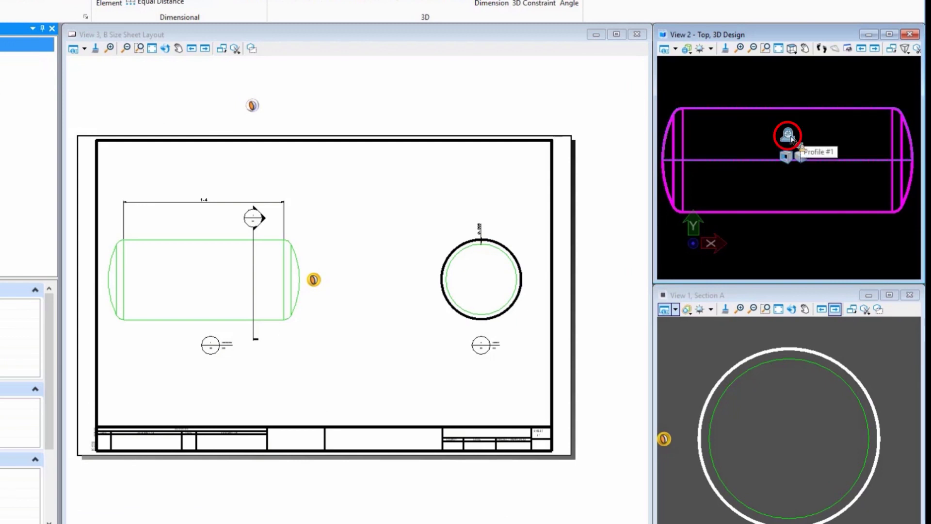
- Display the constraints on the tank's Profile #1 in the 3D Design view and examine them up close
{"action": "left_click", "coordinate": [791, 140]}
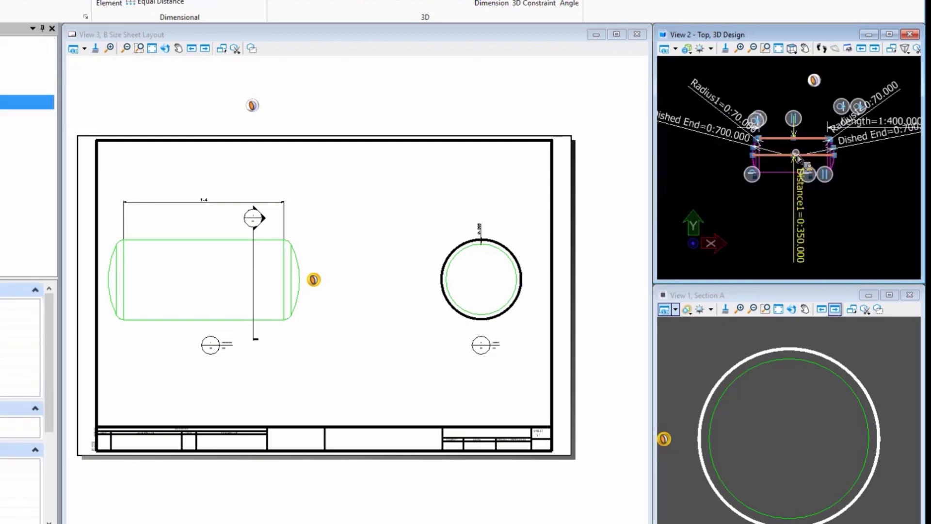
{"action": "left_click", "coordinate": [701, 165]}
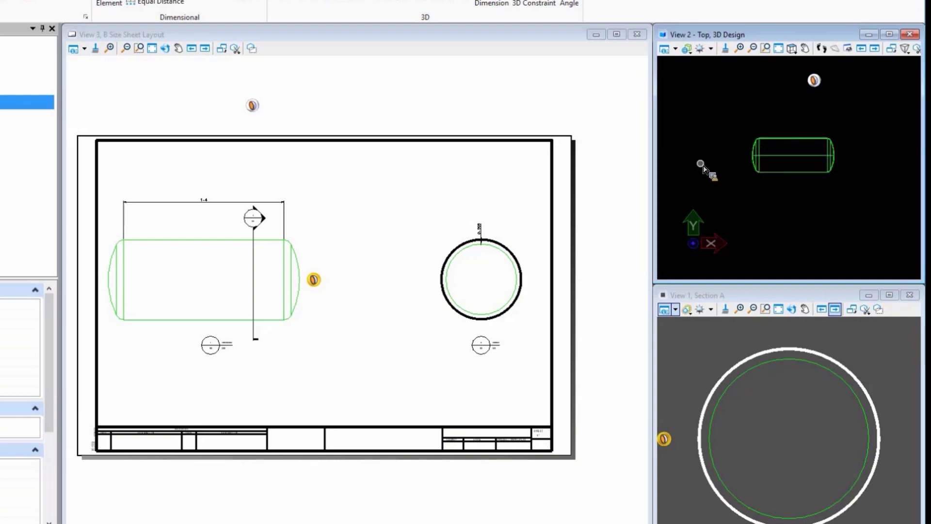
{"action": "scroll", "coordinate": [789, 146], "scroll_direction": "up", "scroll_amount": 4}
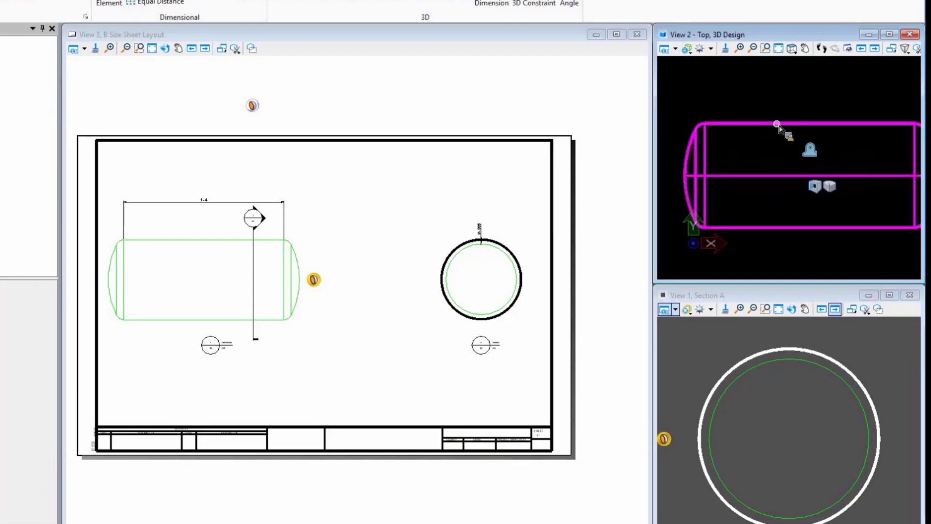
{"action": "left_click", "coordinate": [811, 151]}
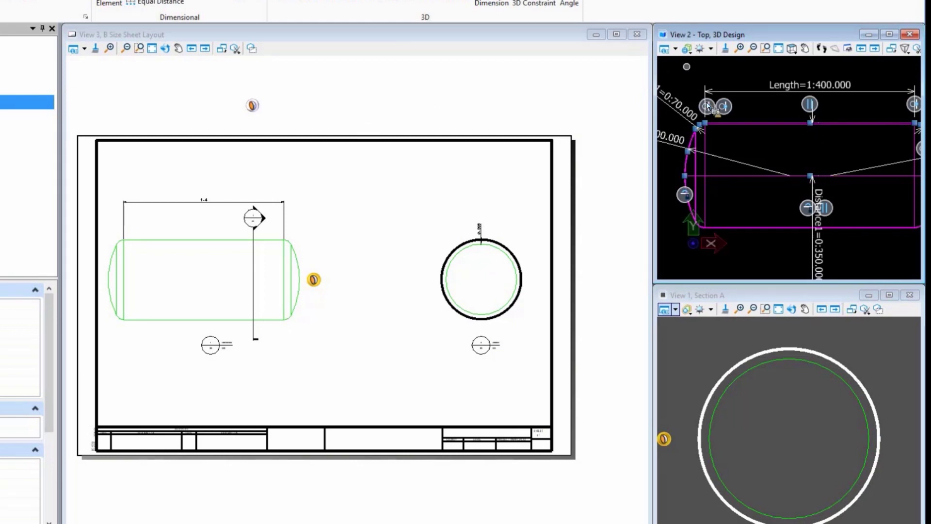
{"action": "left_click", "coordinate": [668, 73]}
- Check the Constraints marker options, Geometric and Dimensional, in the 3D Design view's attributes
{"action": "left_click", "coordinate": [666, 49]}
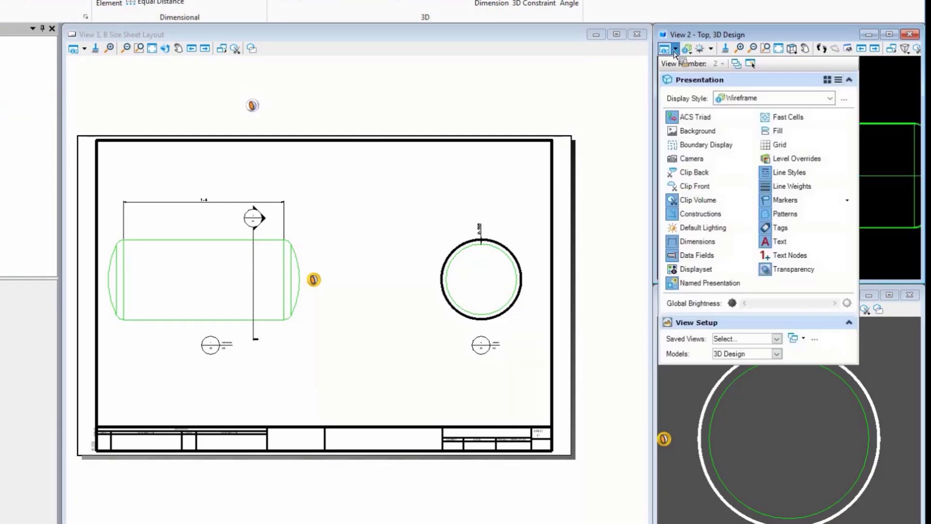
{"action": "left_click", "coordinate": [847, 200]}
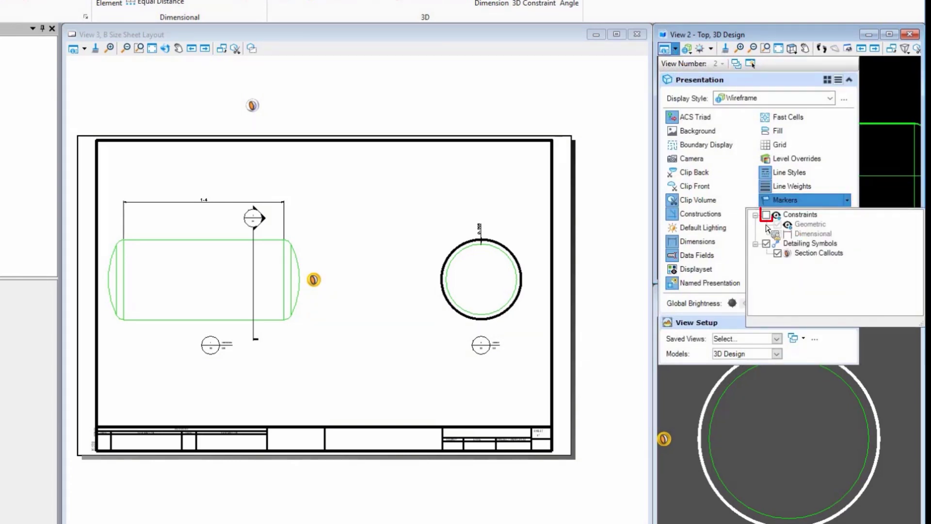
{"action": "left_click_drag", "start_coordinate": [774, 219], "coordinate": [824, 228]}
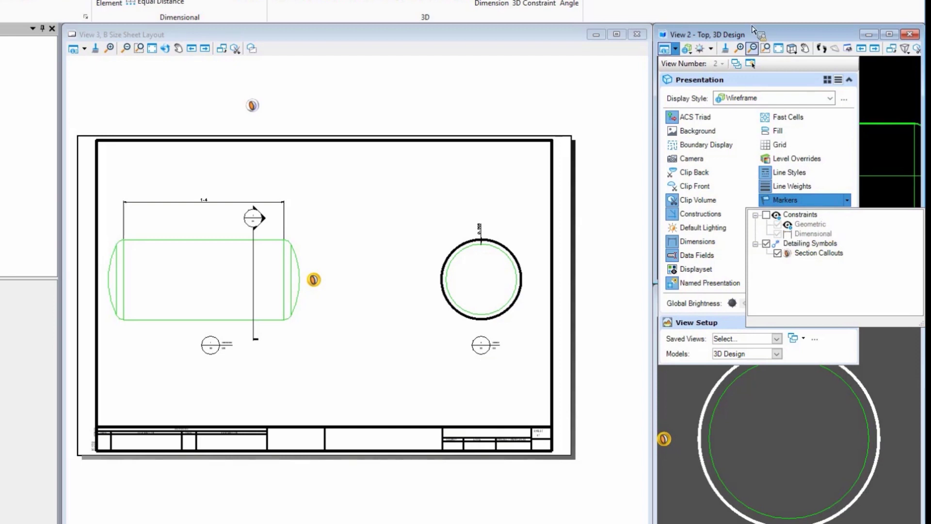
{"action": "left_click", "coordinate": [778, 226]}
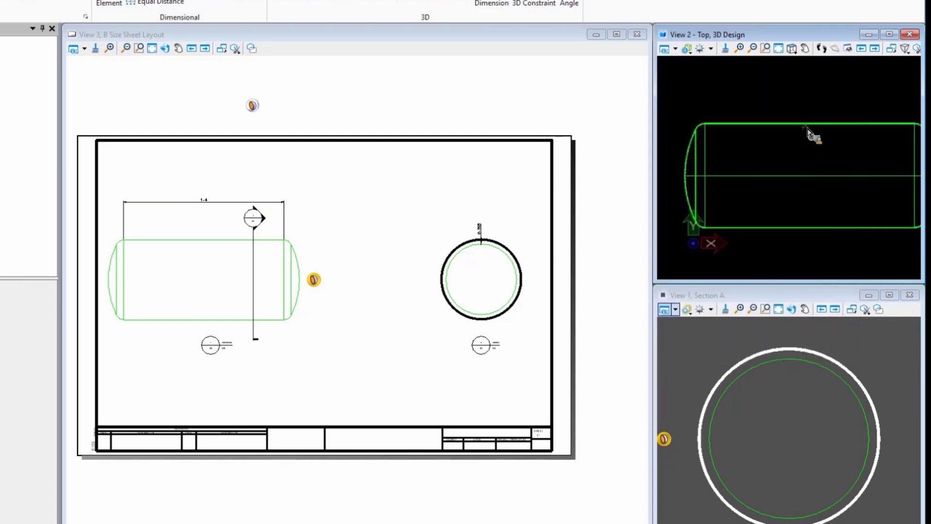
- Show the tank profile's full set of geometric and dimensional constraints again, and clear the selection
{"action": "left_click", "coordinate": [814, 153]}
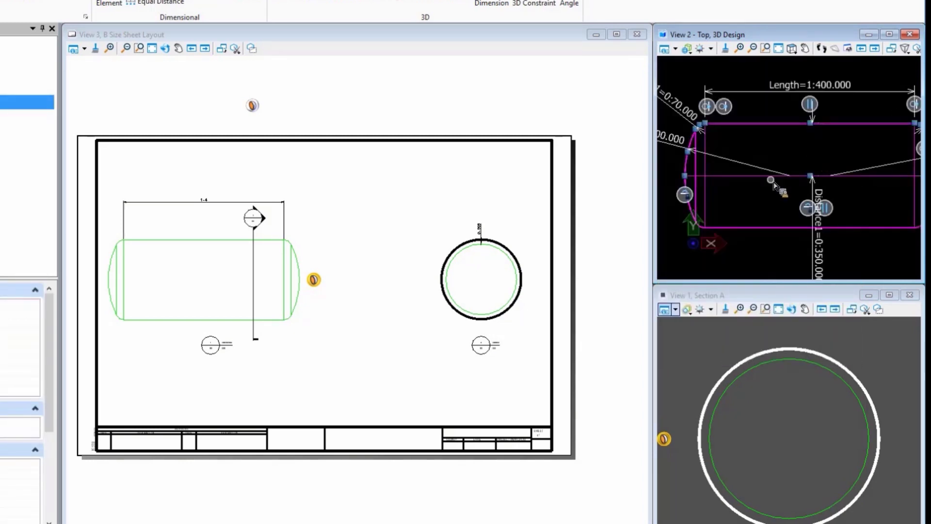
{"action": "scroll", "coordinate": [797, 182], "scroll_direction": "down", "scroll_amount": 2}
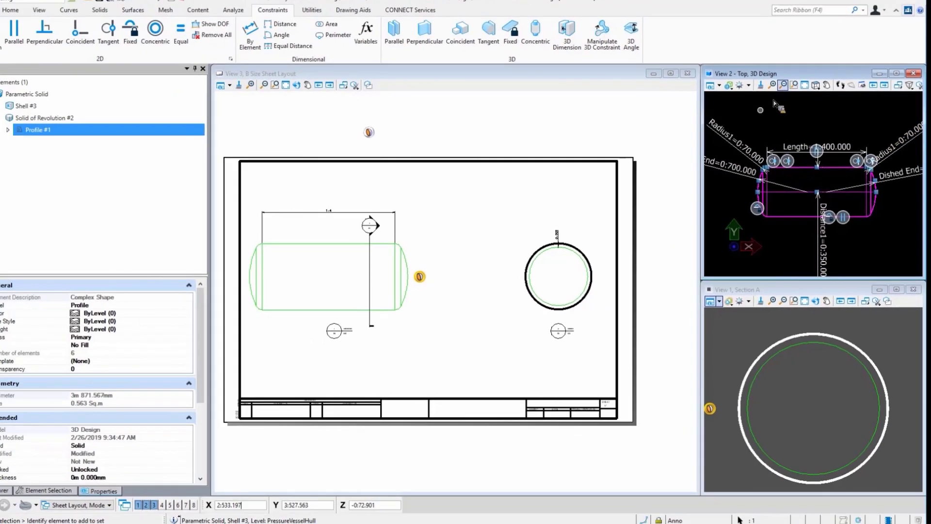
{"action": "left_click", "coordinate": [758, 129]}
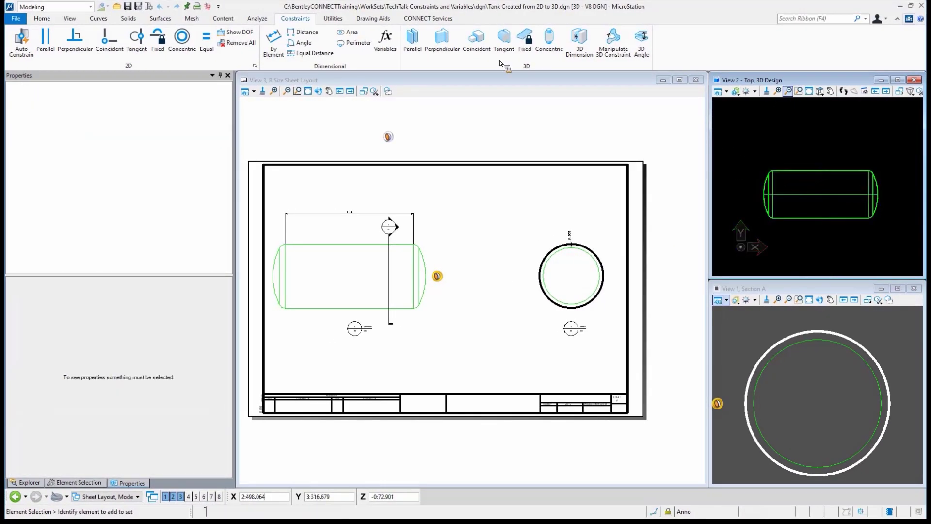
- Open the Variables dialog and compare the Length and Dished End definitions with the tank profile's displayed constraints
{"action": "left_click", "coordinate": [390, 52]}
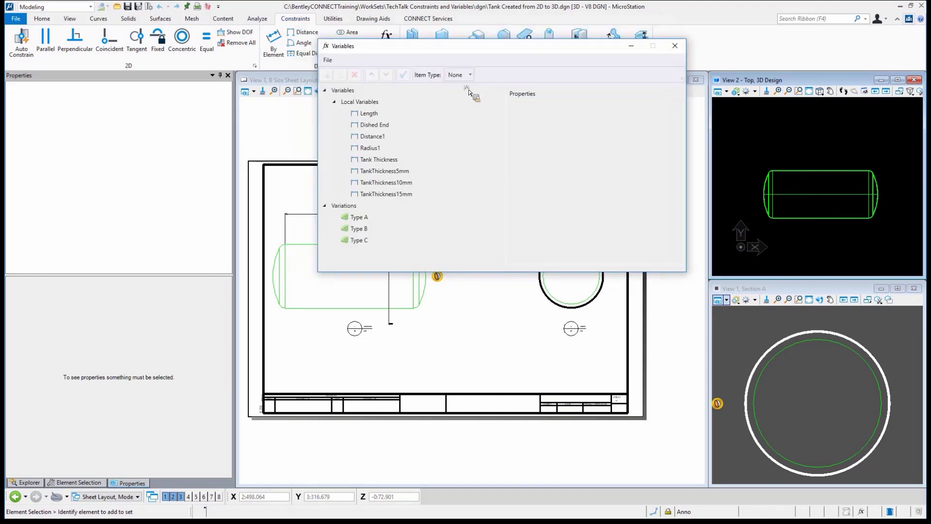
{"action": "left_click", "coordinate": [458, 223]}
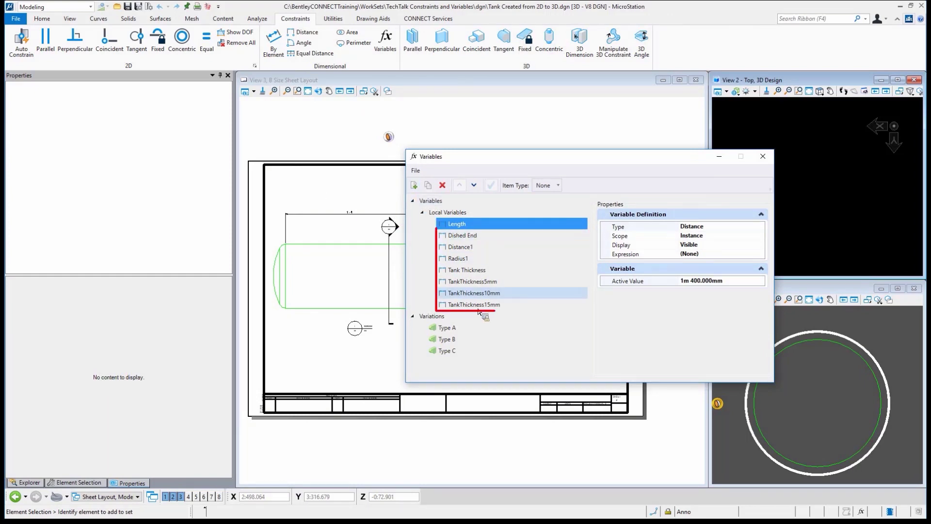
{"action": "left_click", "coordinate": [474, 233]}
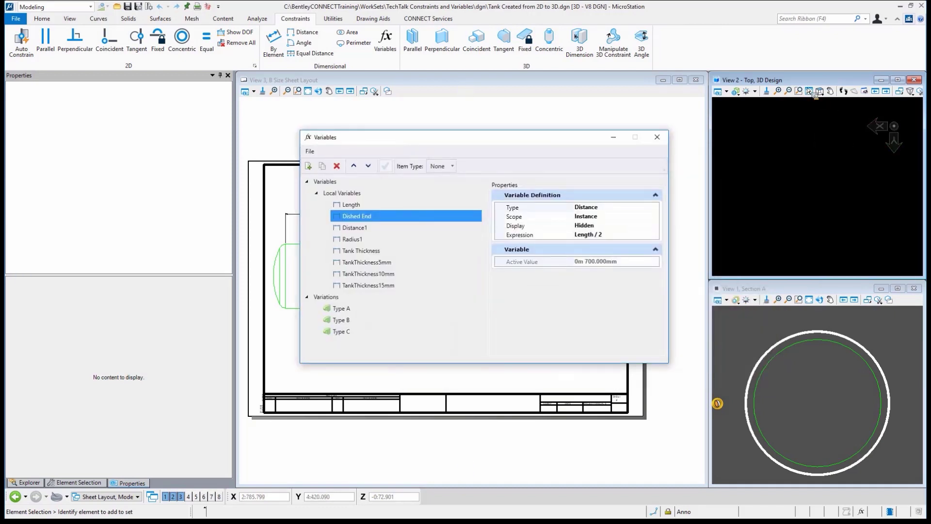
{"action": "left_click", "coordinate": [809, 91]}
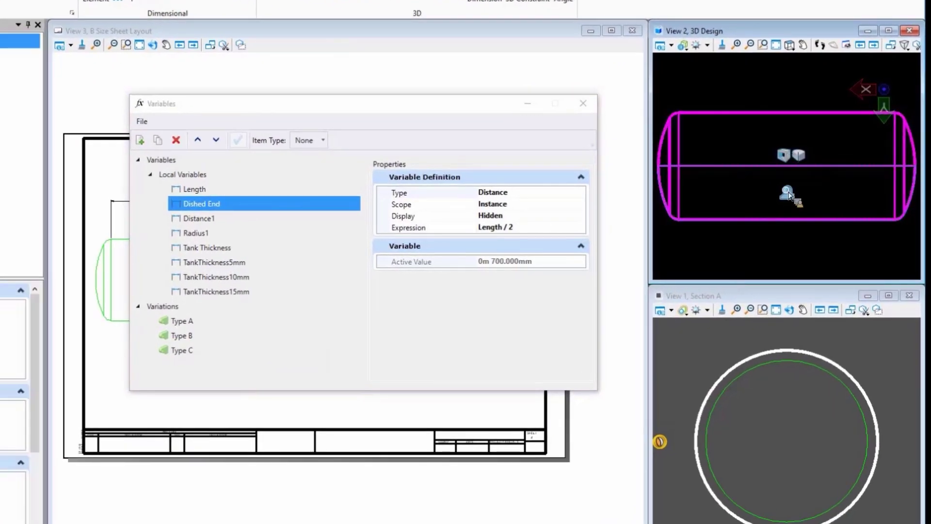
{"action": "left_click", "coordinate": [788, 195]}
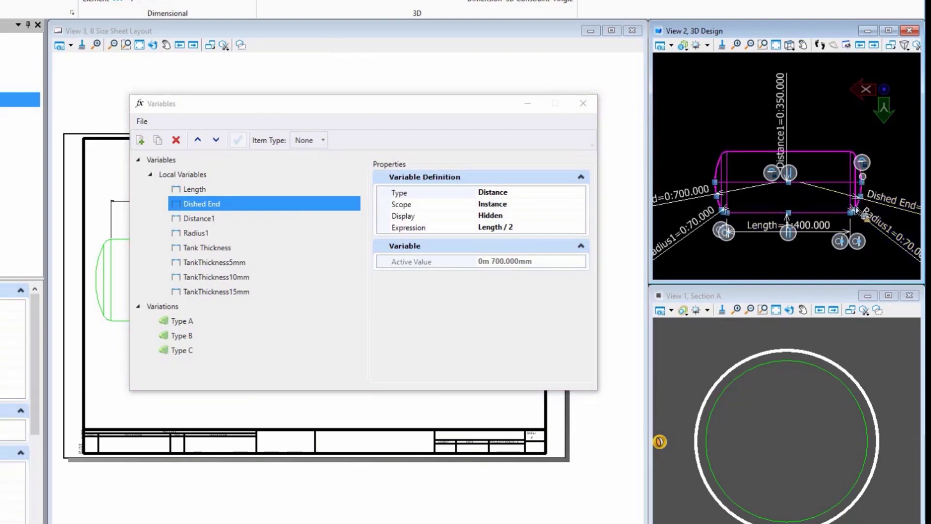
- Review the Distance1, Dished End and TankThickness5mm variable definitions, checking Distance1 against the tank profile's constraints
{"action": "left_click", "coordinate": [213, 219]}
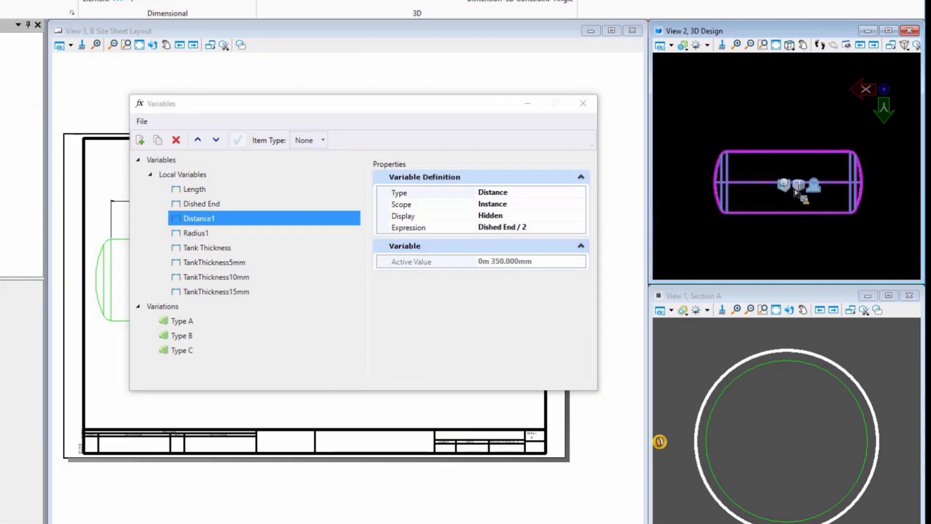
{"action": "left_click", "coordinate": [816, 189]}
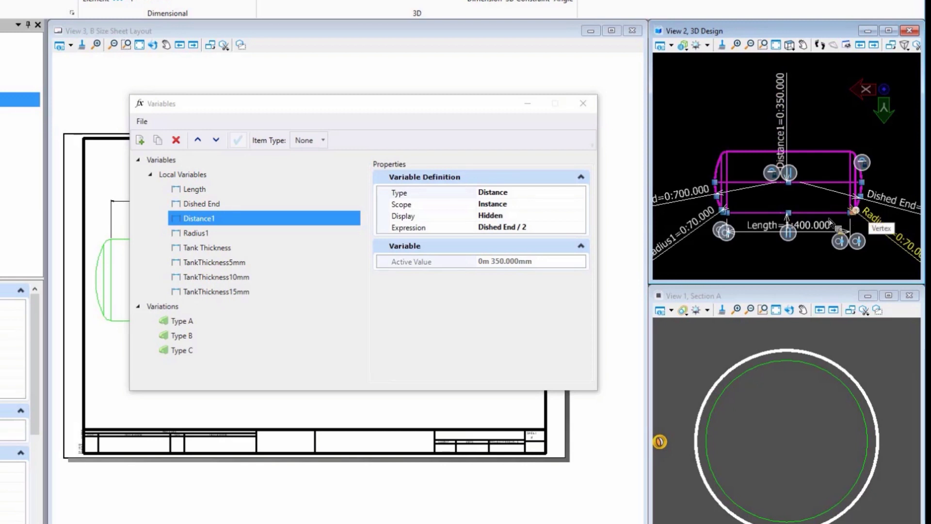
{"action": "left_click_drag", "start_coordinate": [257, 224], "coordinate": [219, 225]}
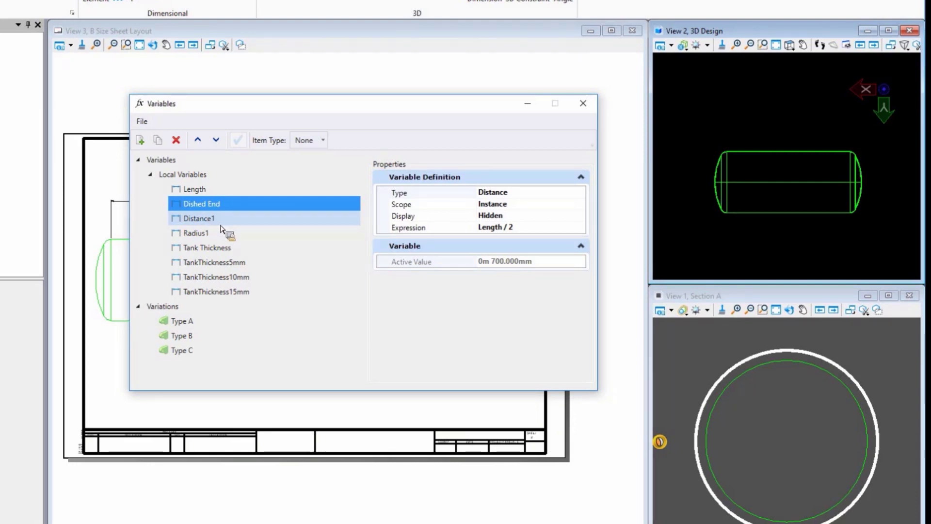
{"action": "mouse_move", "coordinate": [221, 228]}
{"action": "left_mouse_down"}
{"action": "mouse_move", "coordinate": [227, 266]}
{"action": "mouse_move", "coordinate": [349, 281]}
{"action": "mouse_move", "coordinate": [226, 274]}
{"action": "mouse_move", "coordinate": [228, 308]}
{"action": "mouse_move", "coordinate": [252, 265]}
{"action": "mouse_move", "coordinate": [249, 293]}
{"action": "mouse_move", "coordinate": [245, 270]}
{"action": "left_mouse_up"}
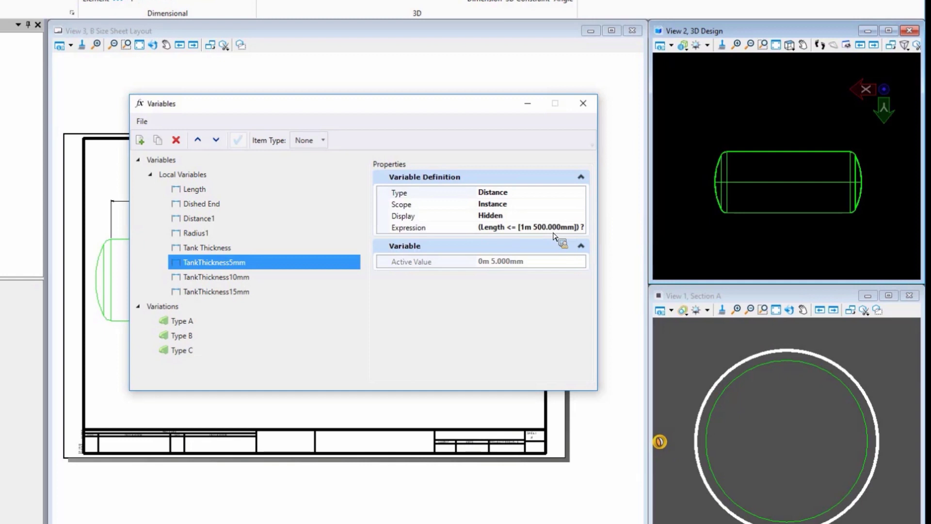
- Inspect the TankThickness10mm variable's conditional expression in the Expression Builder and close it without changes
{"action": "left_click", "coordinate": [252, 277]}
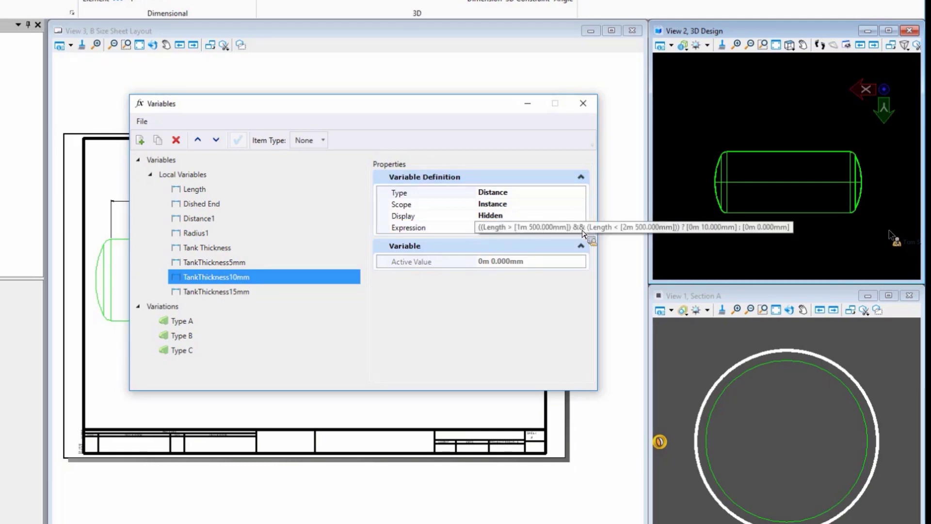
{"action": "double_click", "coordinate": [516, 233]}
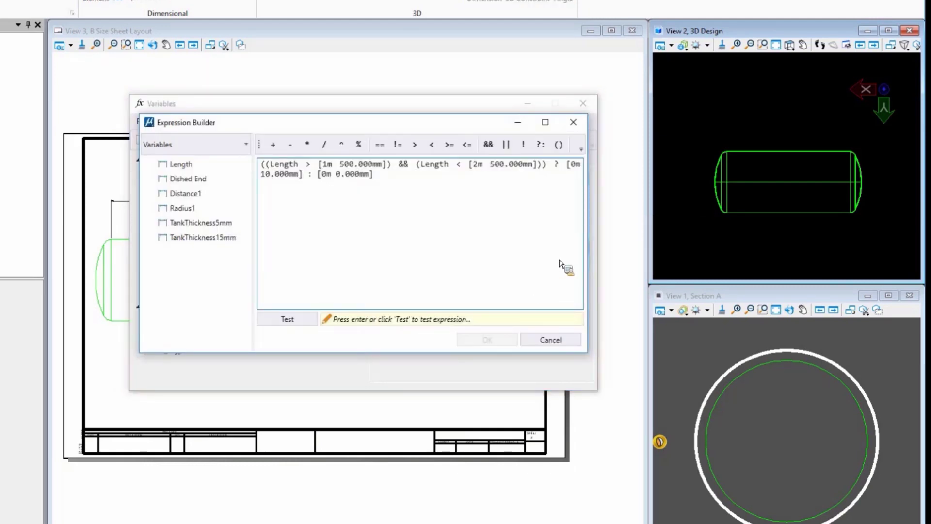
{"action": "left_click_drag", "start_coordinate": [589, 236], "coordinate": [783, 258]}
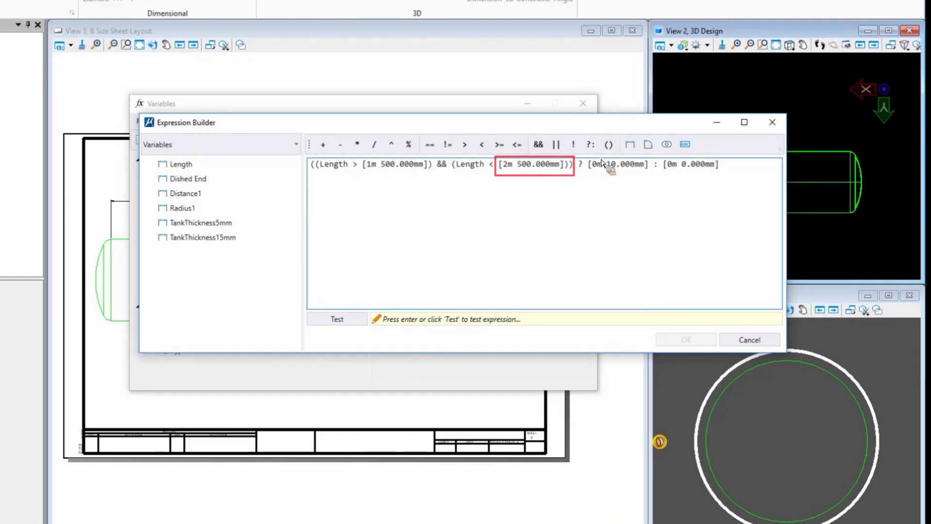
{"action": "left_click", "coordinate": [750, 339]}
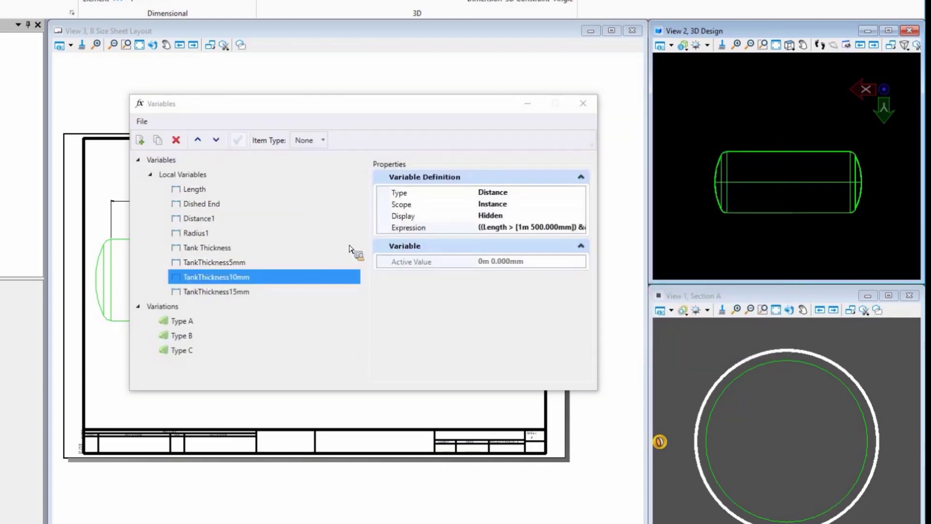
- Review the TankThickness15mm and Length variable definitions, moving the Variables dialog clear of the sheet's tank drawing
{"action": "left_click", "coordinate": [318, 291]}
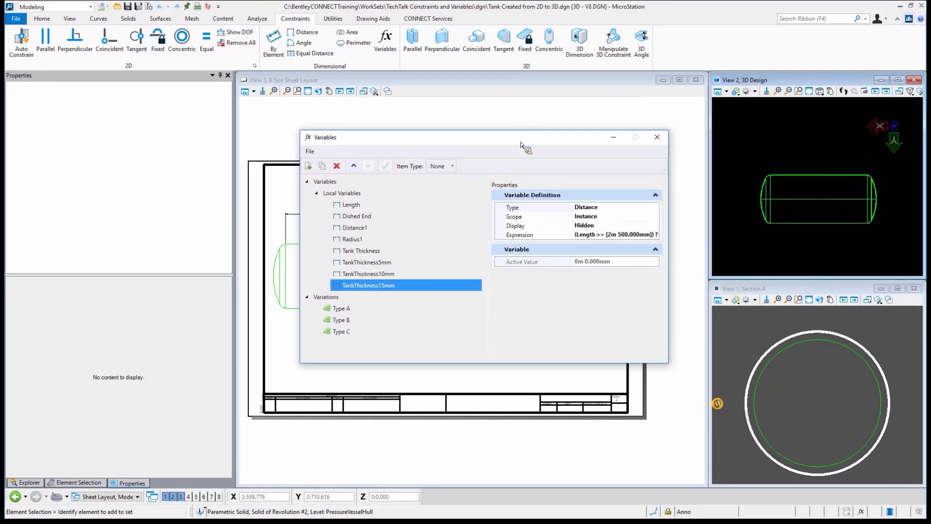
{"action": "left_click_drag", "start_coordinate": [521, 144], "coordinate": [657, 125]}
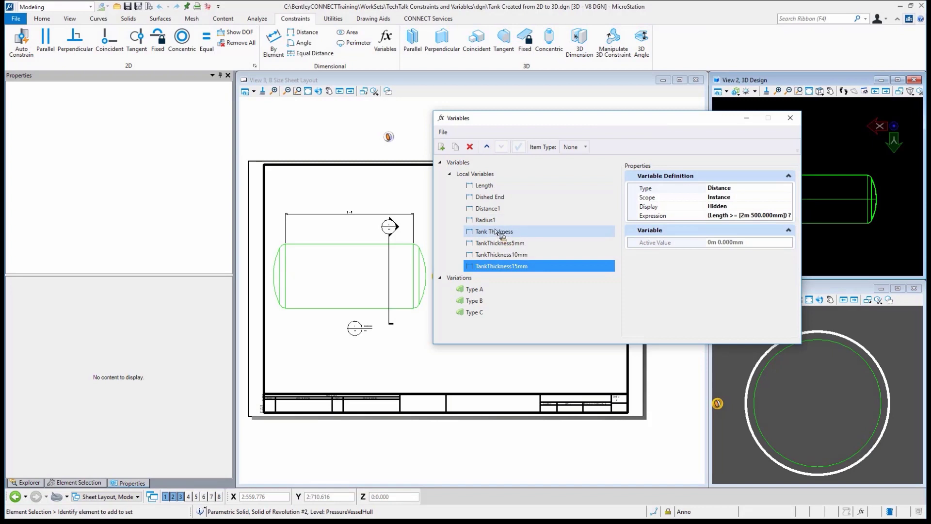
{"action": "left_click", "coordinate": [520, 185]}
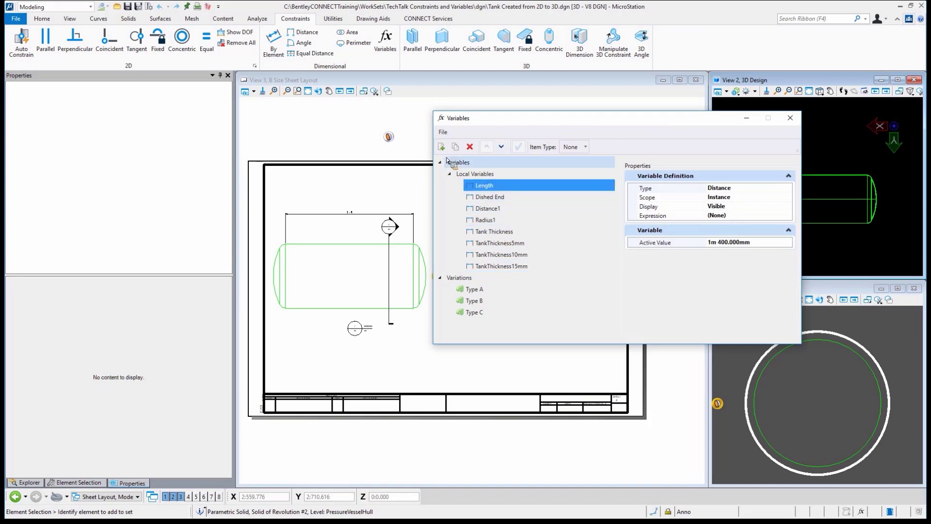
- Move the Variables dialog clear of the model views and review the TankThickness10mm variable's conditional expression
{"action": "left_click_drag", "start_coordinate": [684, 124], "coordinate": [580, 99]}
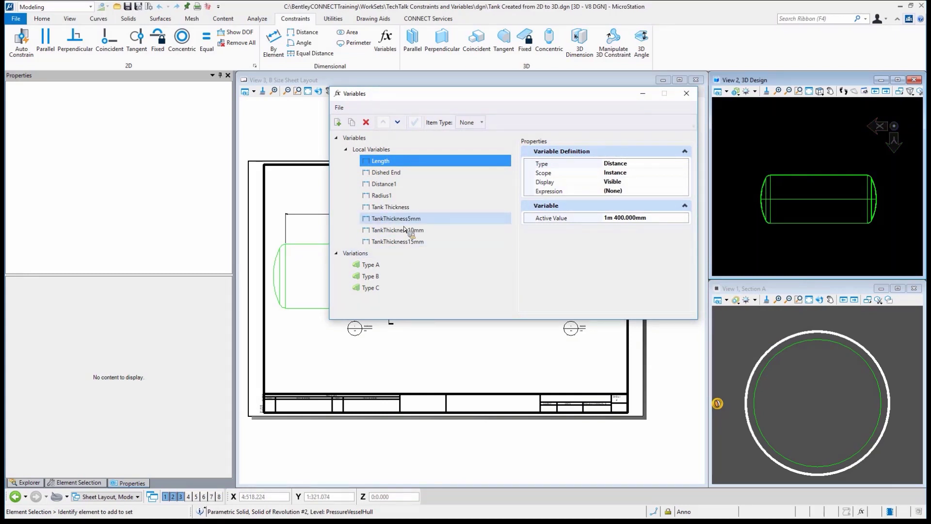
{"action": "left_click_drag", "start_coordinate": [406, 224], "coordinate": [413, 227]}
{"action": "left_click", "coordinate": [416, 230]}
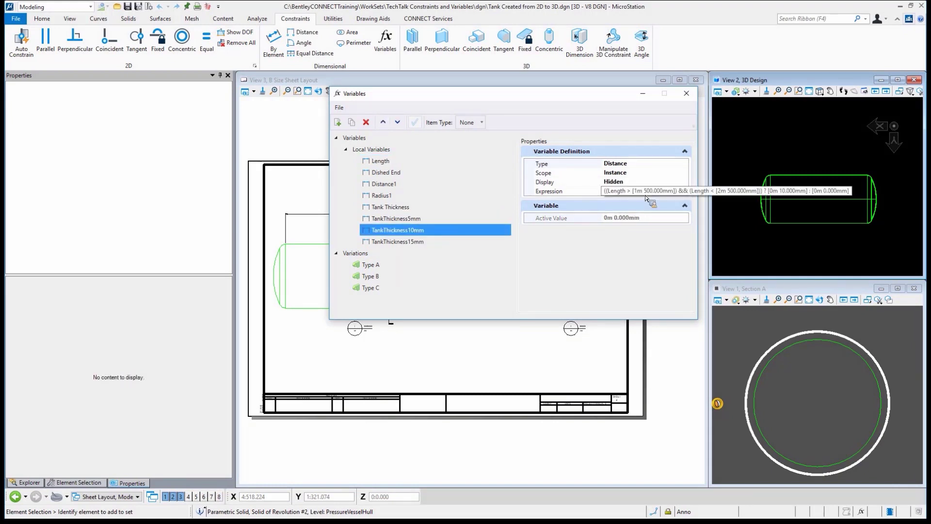
- Set the Length variable to 1m 600mm and synchronize the cached visible edges in the Section A view
{"action": "left_click", "coordinate": [395, 161]}
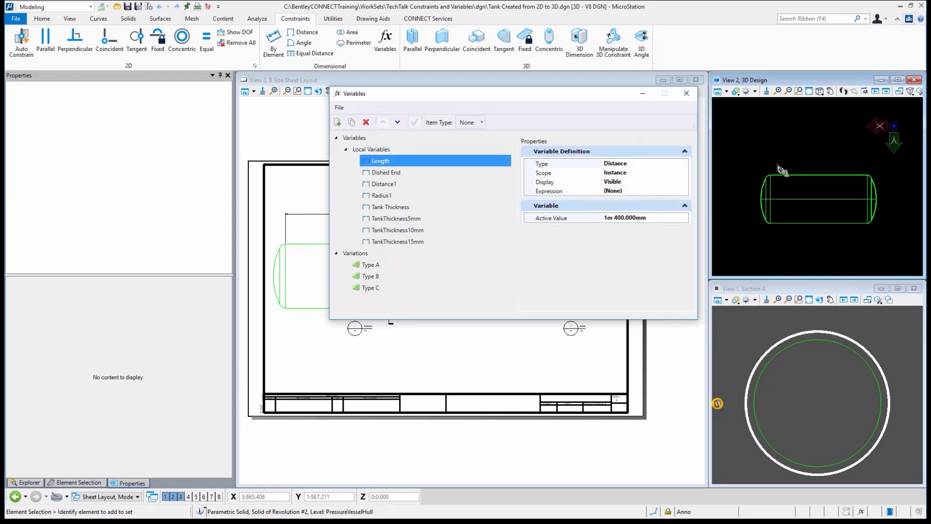
{"action": "left_click", "coordinate": [617, 219]}
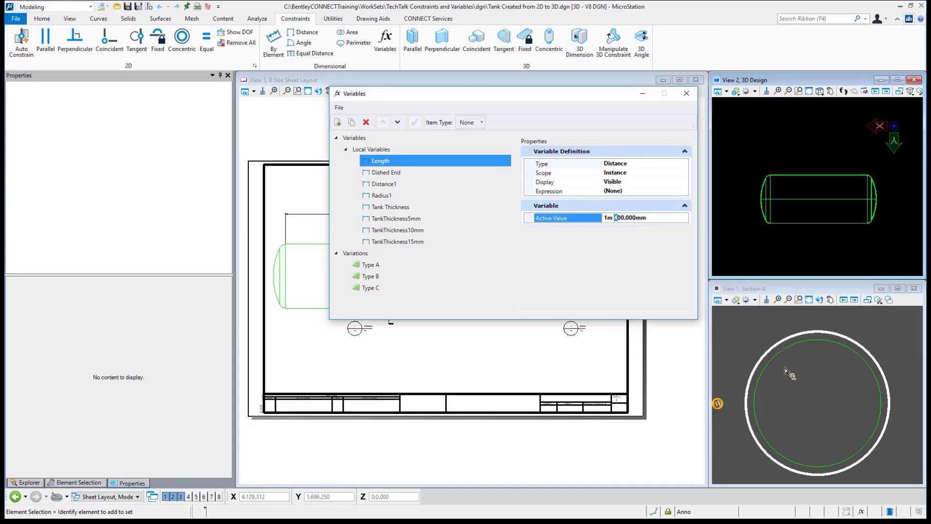
{"action": "type", "text": "6"}
{"action": "key", "text": "Return"}
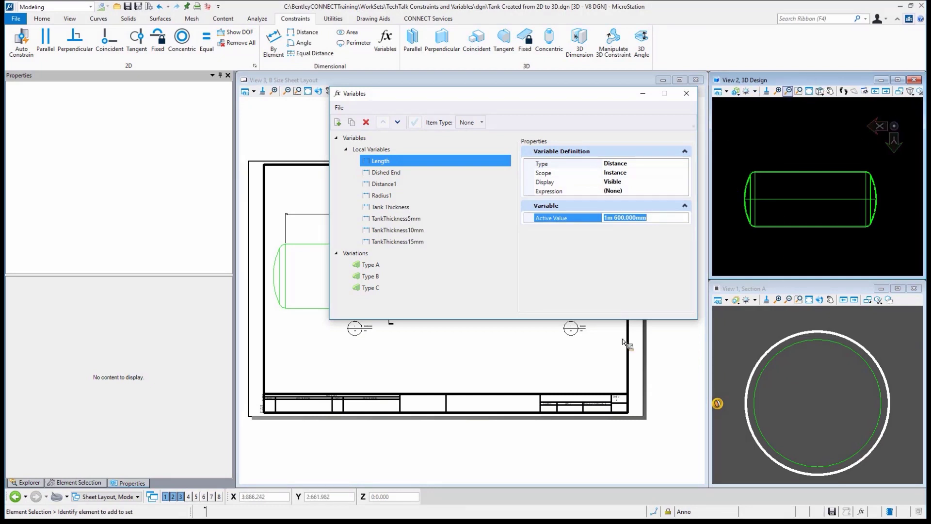
{"action": "left_click", "coordinate": [739, 346]}
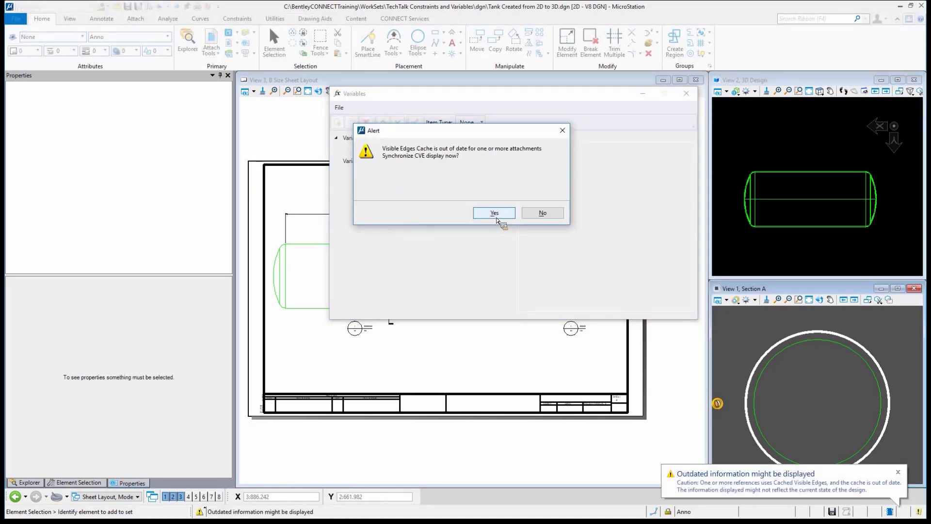
{"action": "left_click", "coordinate": [495, 214]}
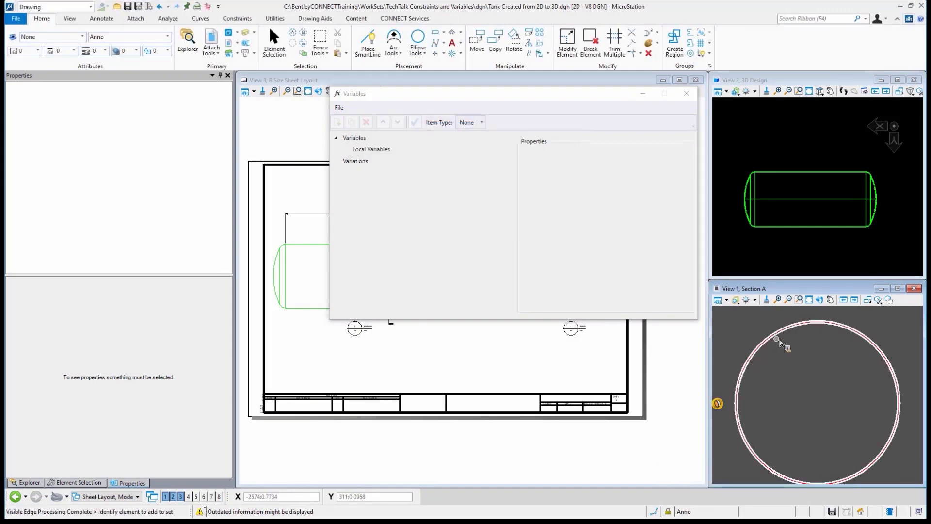
- Synchronize the sheet layout's cached visible edges and examine the tank's length and wall thickness dimensions
{"action": "mouse_move", "coordinate": [435, 86]}
{"action": "left_mouse_down"}
{"action": "mouse_move", "coordinate": [545, 139]}
{"action": "mouse_move", "coordinate": [765, 199]}
{"action": "left_mouse_up"}
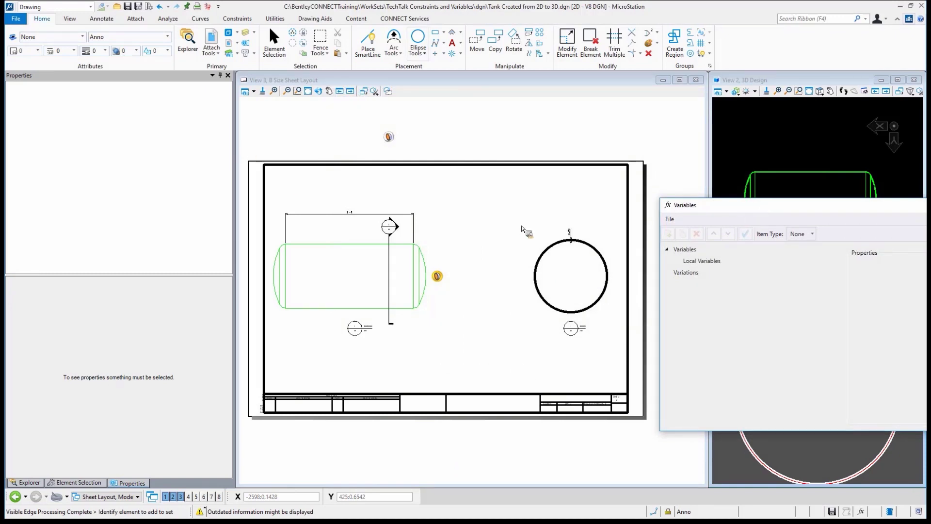
{"action": "left_click", "coordinate": [485, 193]}
{"action": "left_click", "coordinate": [486, 214]}
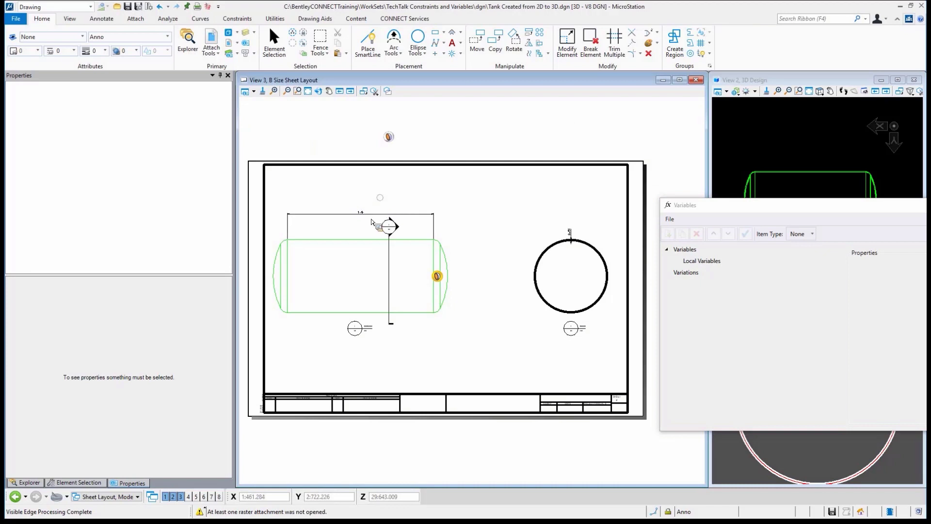
{"action": "scroll", "coordinate": [366, 199], "scroll_direction": "up", "scroll_amount": 4}
{"action": "scroll", "coordinate": [359, 153], "scroll_direction": "down", "scroll_amount": 6}
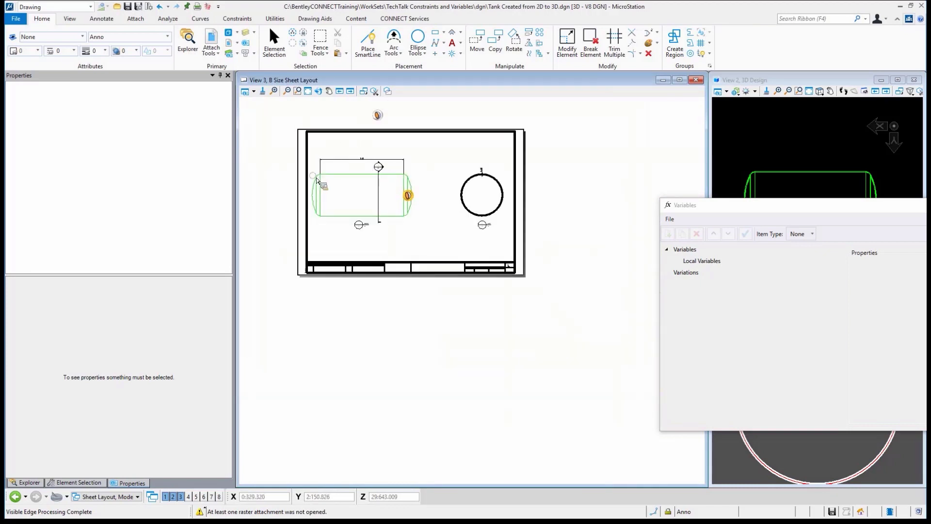
{"action": "scroll", "coordinate": [316, 177], "scroll_direction": "up", "scroll_amount": 5}
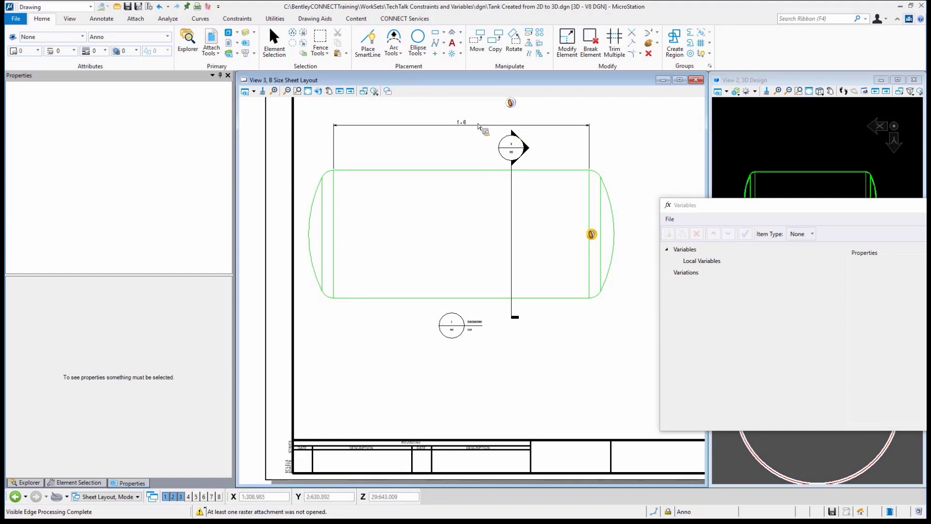
{"action": "middle_click_drag", "start_coordinate": [368, 286], "coordinate": [416, 313], "text": "shift"}
{"action": "scroll", "coordinate": [366, 291], "scroll_direction": "down", "scroll_amount": 5}
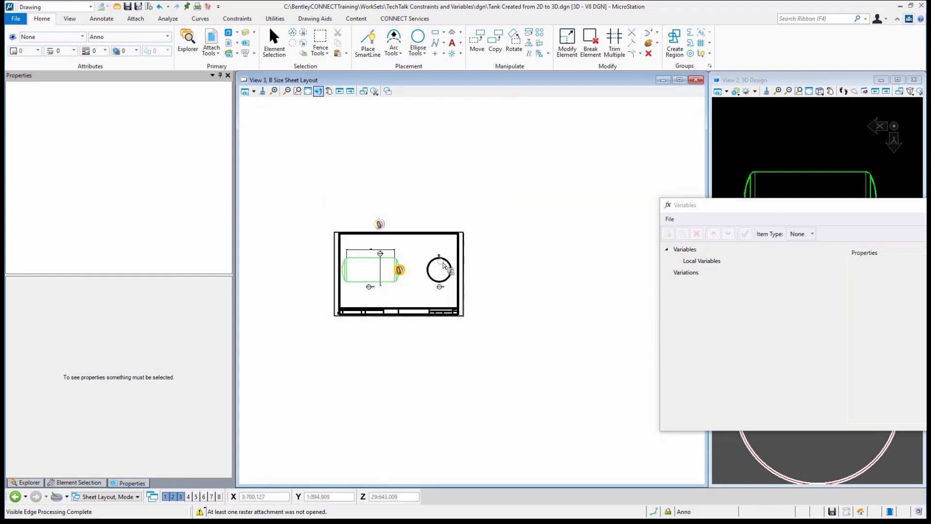
{"action": "scroll", "coordinate": [441, 265], "scroll_direction": "up", "scroll_amount": 6}
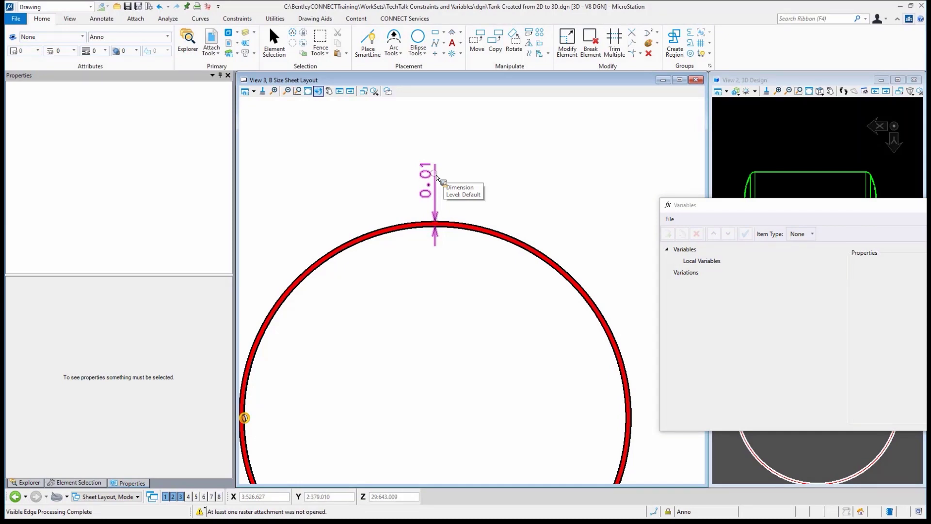
- Set the Length variable to 1m 400mm in the 3D Design model and synchronize the Section A view's visible edges
{"action": "left_click_drag", "start_coordinate": [723, 206], "coordinate": [437, 311]}
{"action": "left_click", "coordinate": [765, 150]}
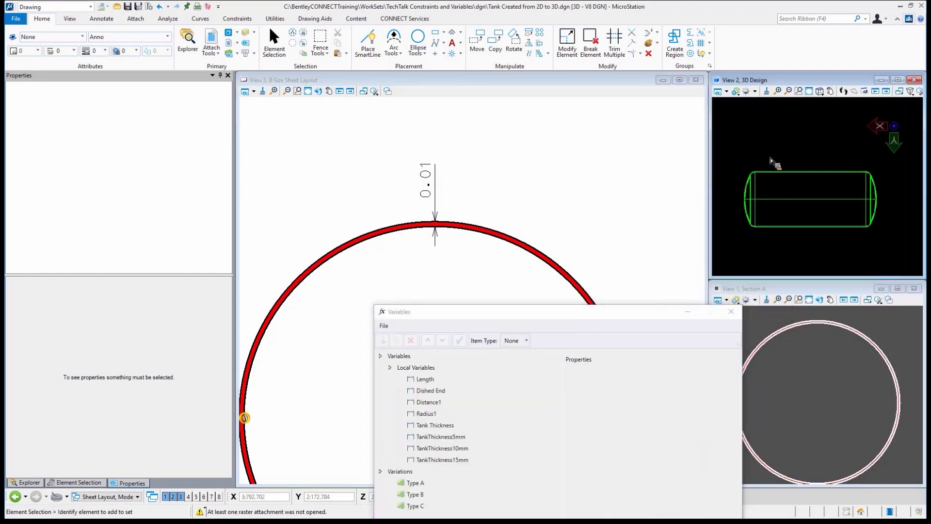
{"action": "left_click", "coordinate": [431, 380]}
{"action": "left_click", "coordinate": [659, 437]}
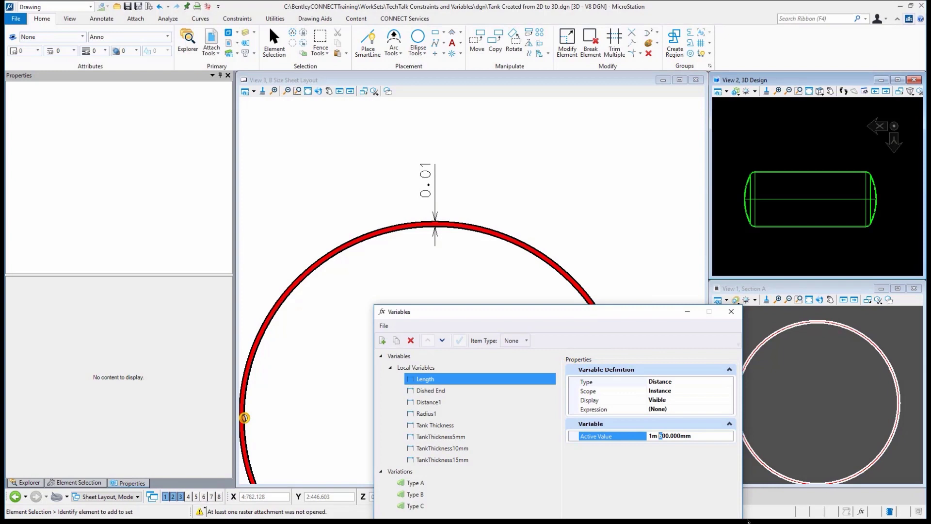
{"action": "type", "text": "4"}
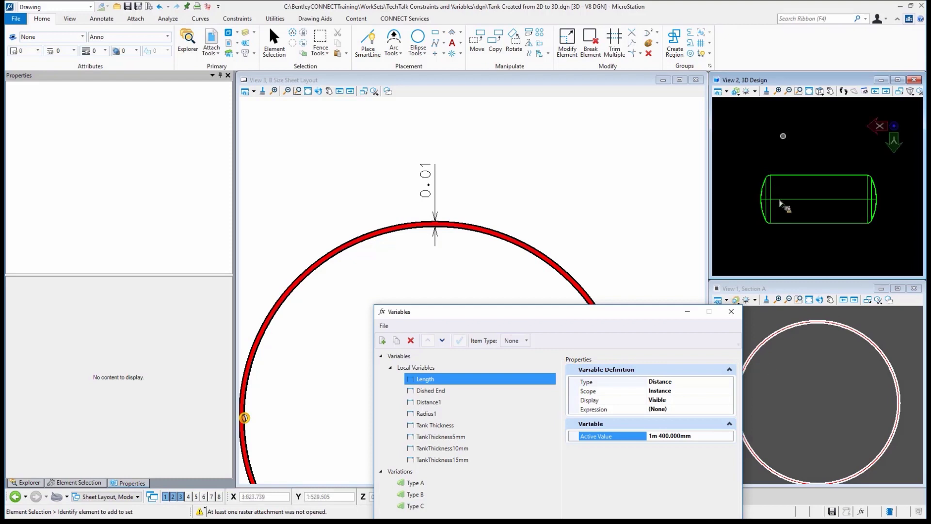
{"action": "left_click", "coordinate": [846, 386]}
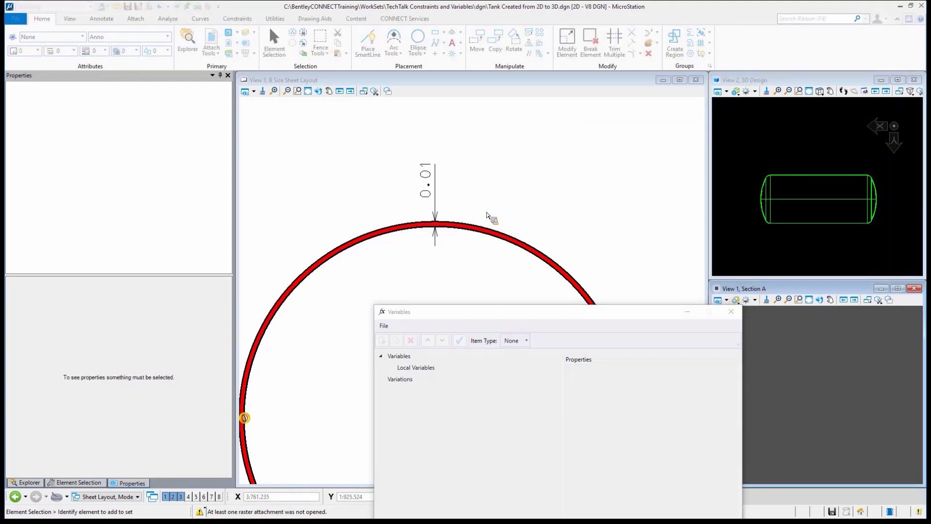
{"action": "left_click", "coordinate": [491, 217]}
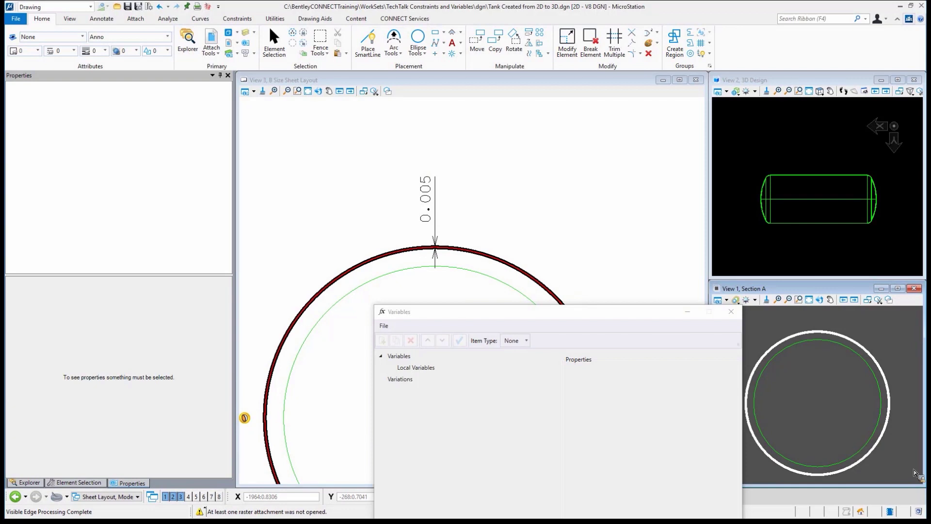
- Reposition the Variables dialog and set the 3D Design model's Length variable to 2.75 m
{"action": "left_click", "coordinate": [766, 143]}
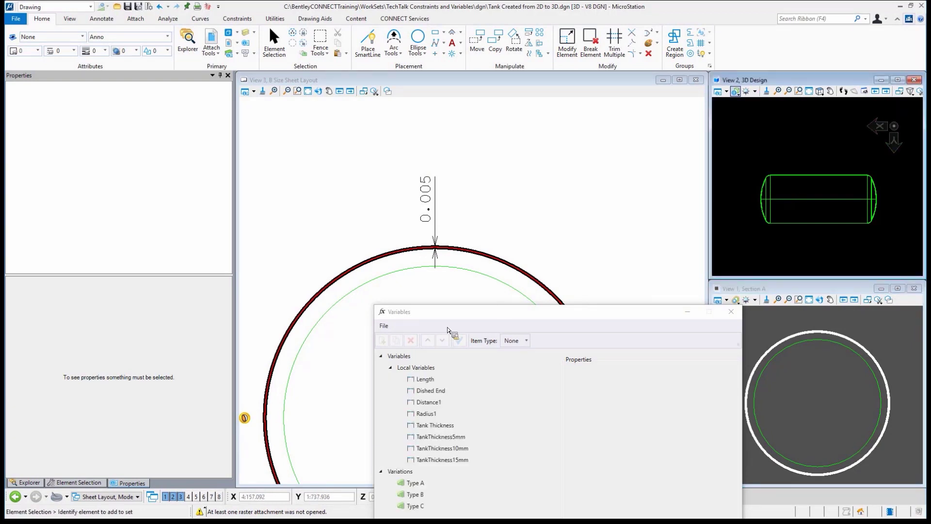
{"action": "left_click_drag", "start_coordinate": [443, 315], "coordinate": [531, 63]}
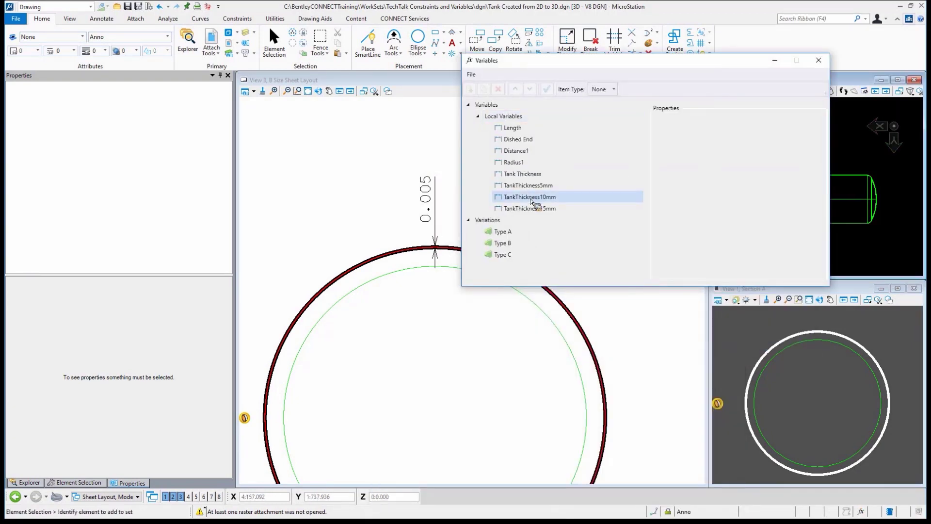
{"action": "scroll", "coordinate": [340, 281], "scroll_direction": "down", "scroll_amount": 3}
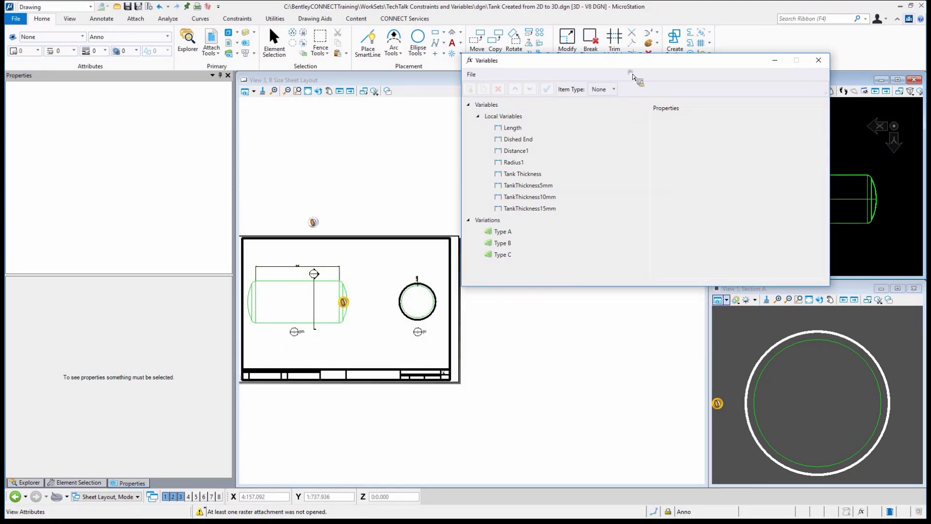
{"action": "left_click_drag", "start_coordinate": [634, 63], "coordinate": [454, 85]}
{"action": "left_click", "coordinate": [332, 151]}
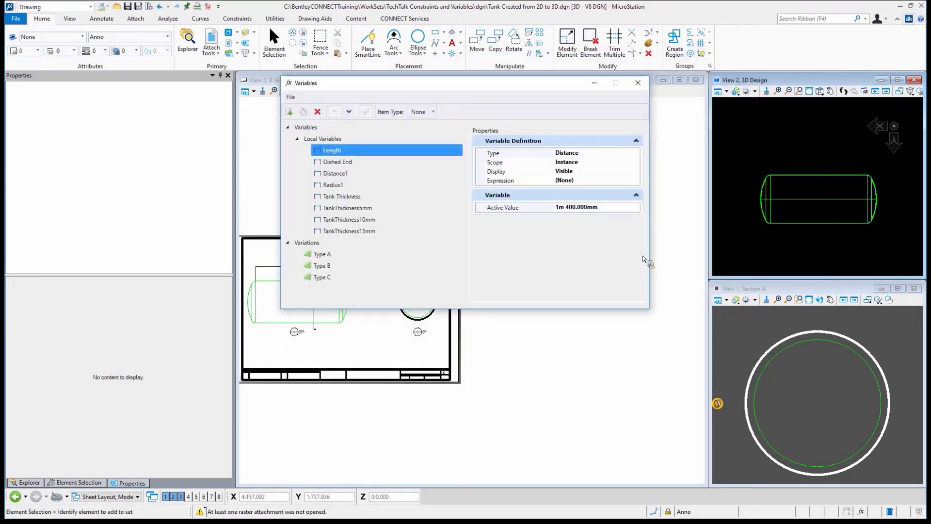
{"action": "left_click", "coordinate": [579, 208]}
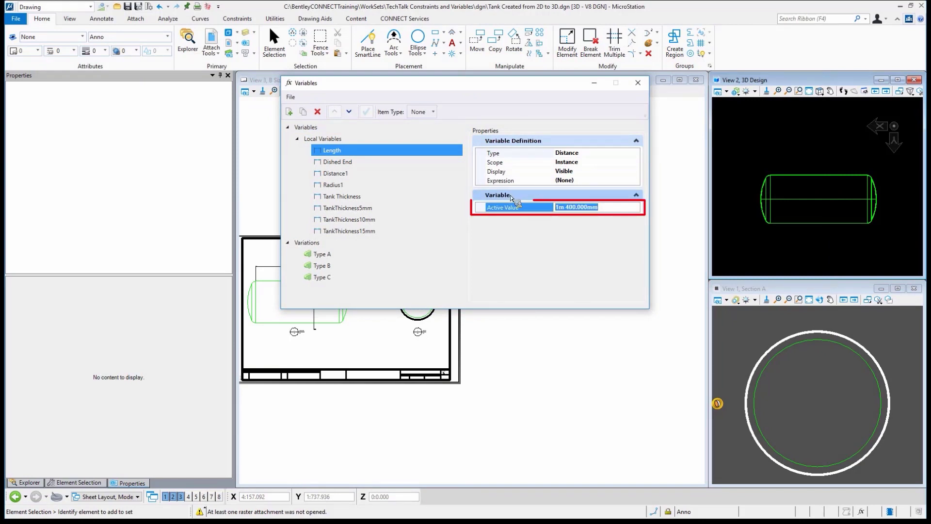
{"action": "type", "text": "2"}
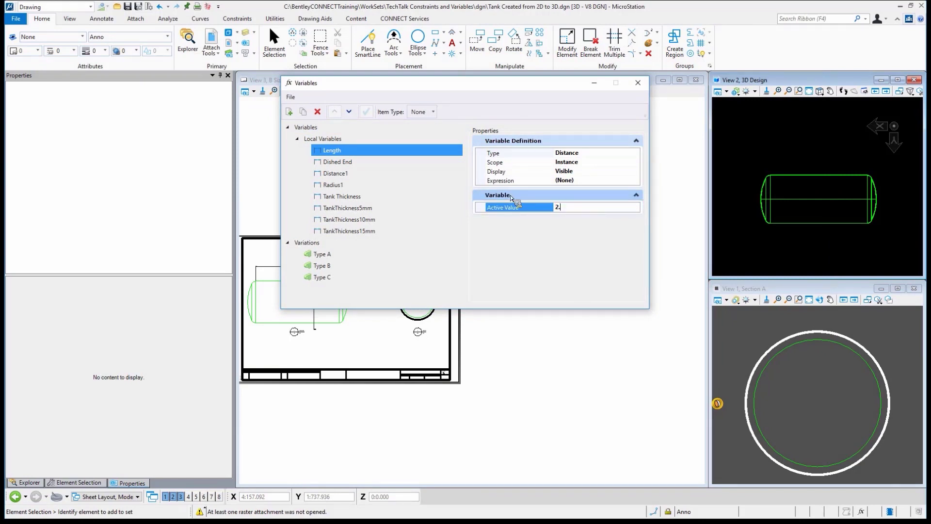
{"action": "type", "text": ".75"}
{"action": "key", "text": "Return"}
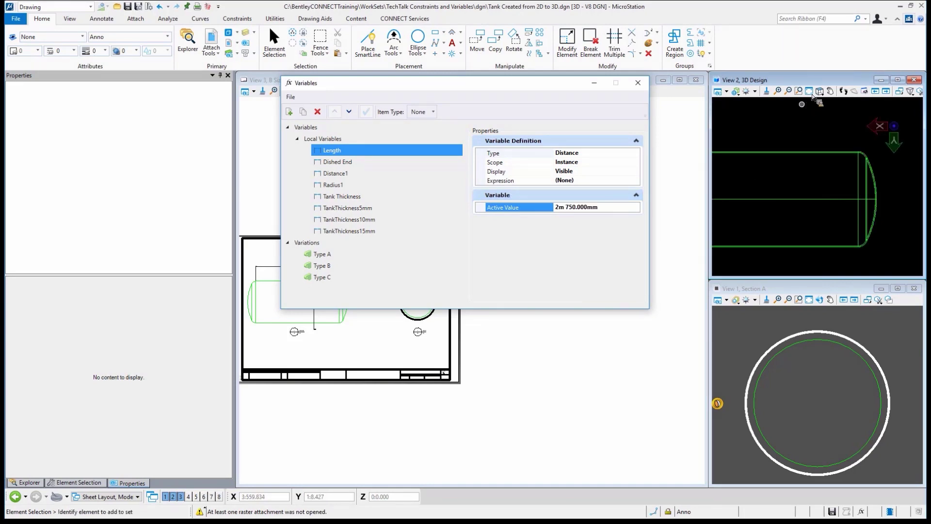
- Synchronize the Section A view's visible edges and examine the wall thickness dimension on the sheet
{"action": "left_click", "coordinate": [774, 333]}
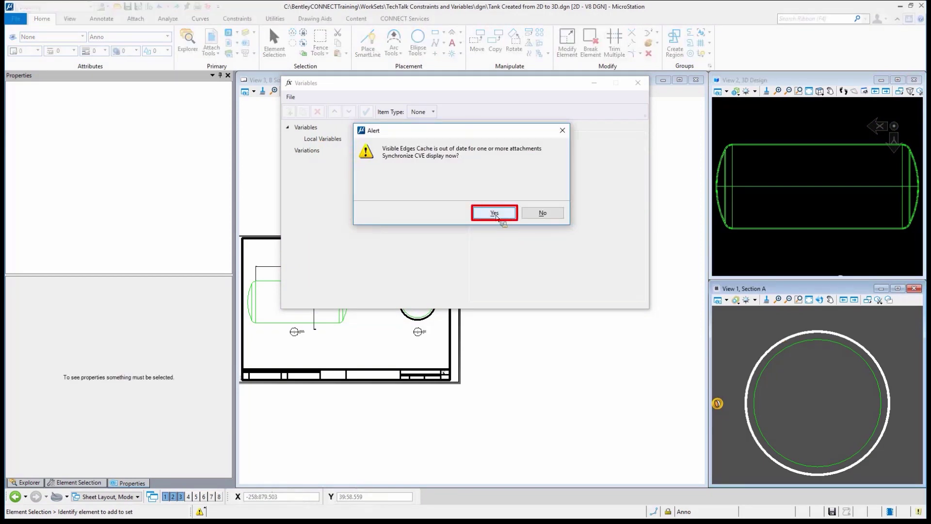
{"action": "left_click", "coordinate": [495, 213]}
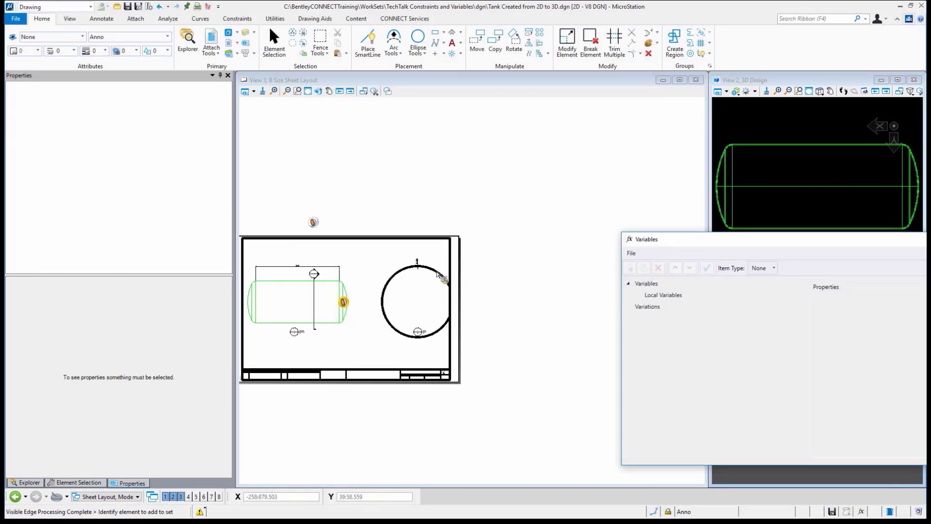
{"action": "left_click", "coordinate": [363, 91]}
{"action": "left_click", "coordinate": [410, 248]}
{"action": "left_click", "coordinate": [451, 282]}
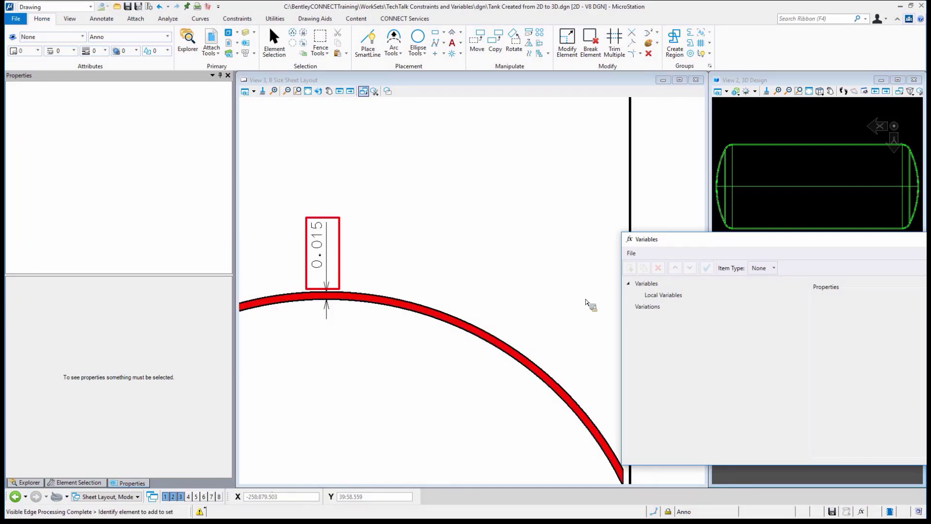
{"action": "scroll", "coordinate": [557, 280], "scroll_direction": "down", "scroll_amount": 10}
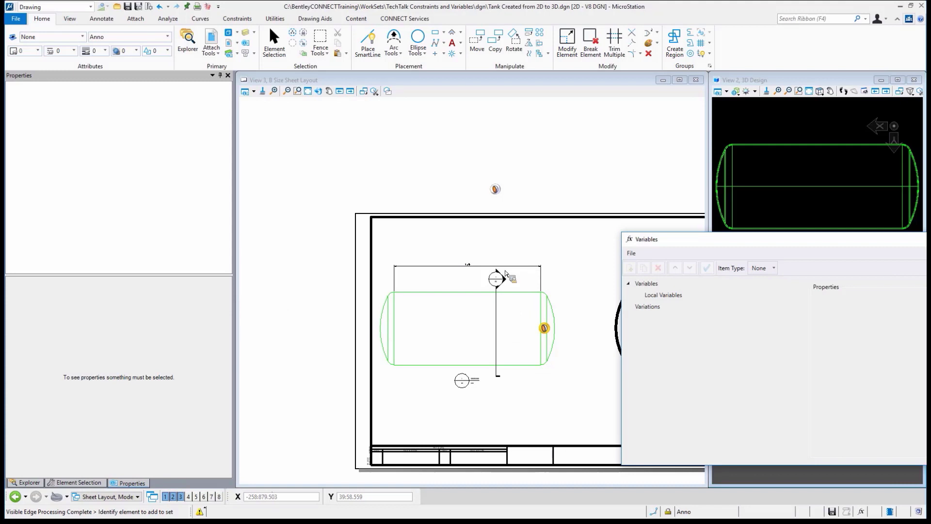
- Synchronize the sheet layout's visible edges with the resized tank and reactivate the 3D Design view
{"action": "left_click", "coordinate": [478, 210]}
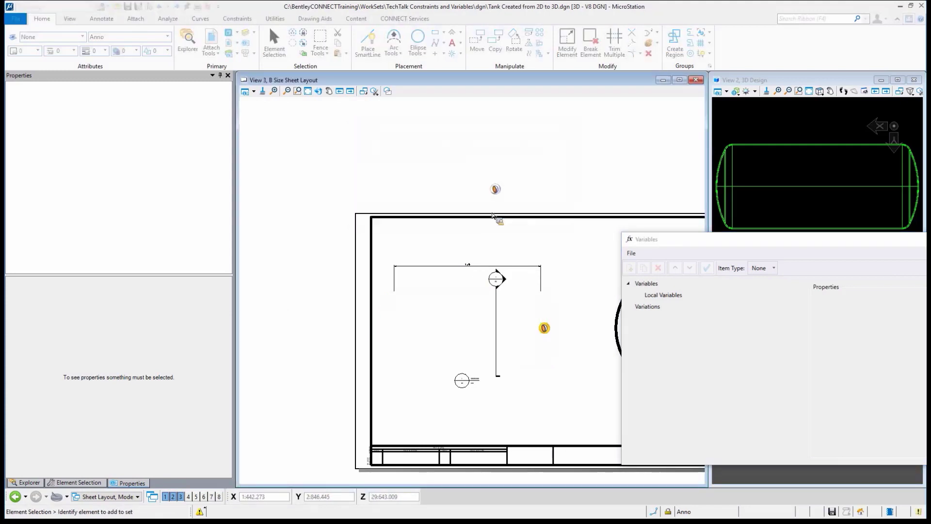
{"action": "scroll", "coordinate": [277, 114], "scroll_direction": "down", "scroll_amount": 2}
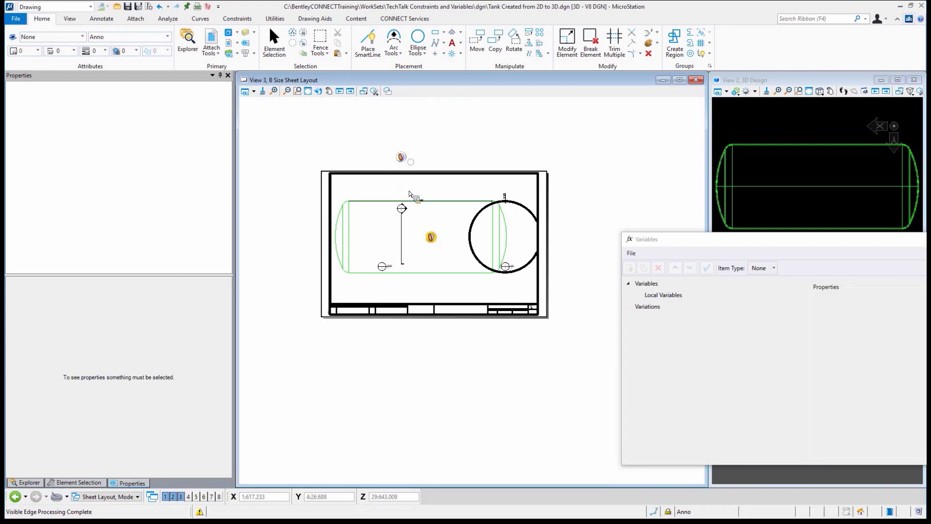
{"action": "left_click", "coordinate": [777, 136]}
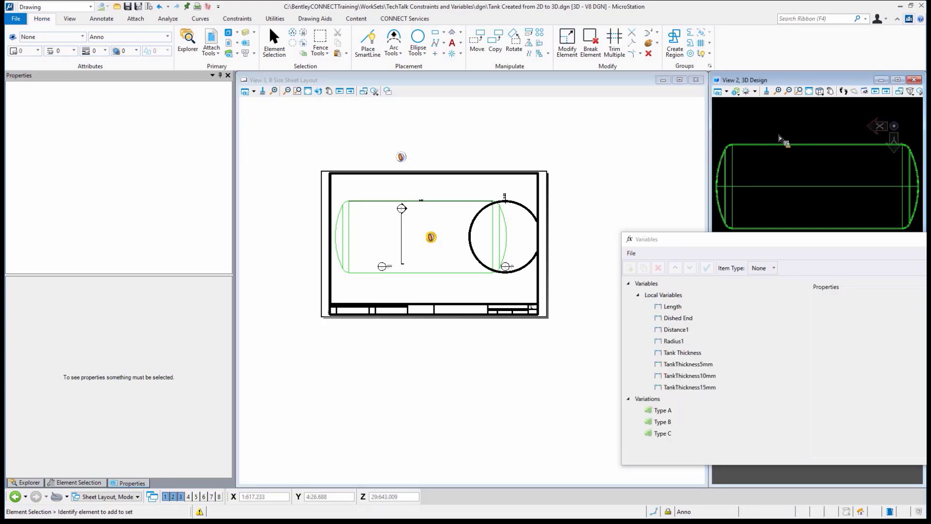